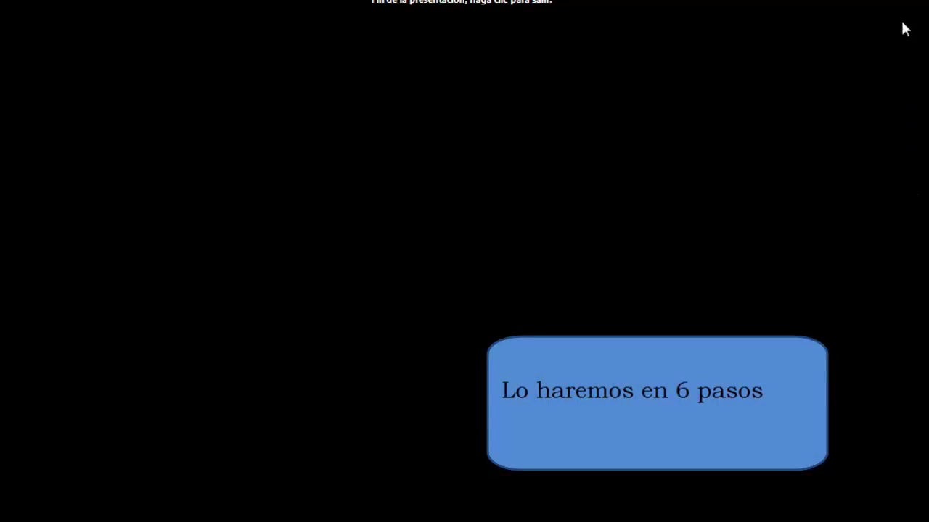
Step: Exit the slideshow, visit users.teilar.gr/~g1951d/ in Chrome, and minimise the browser
{"action": "left_click", "coordinate": [760, 171]}
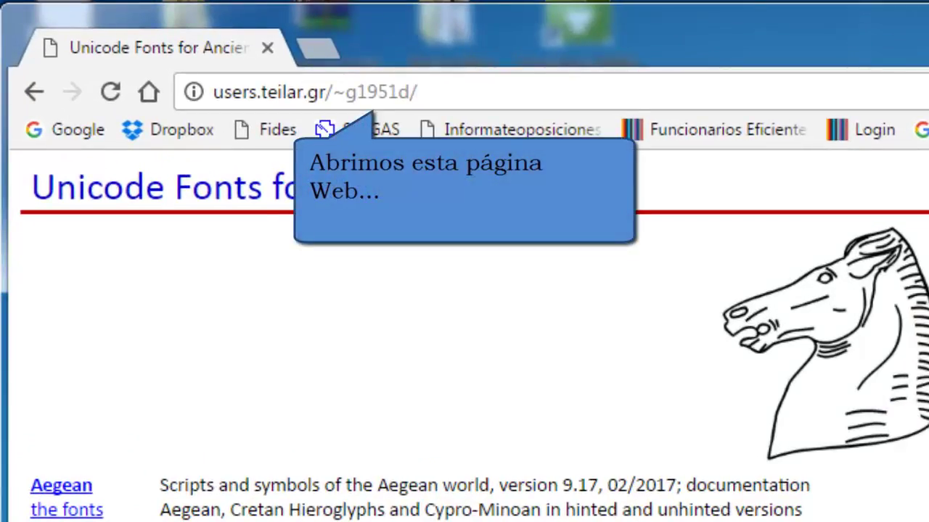
{"action": "left_click_drag", "start_coordinate": [461, 108], "coordinate": [190, 91]}
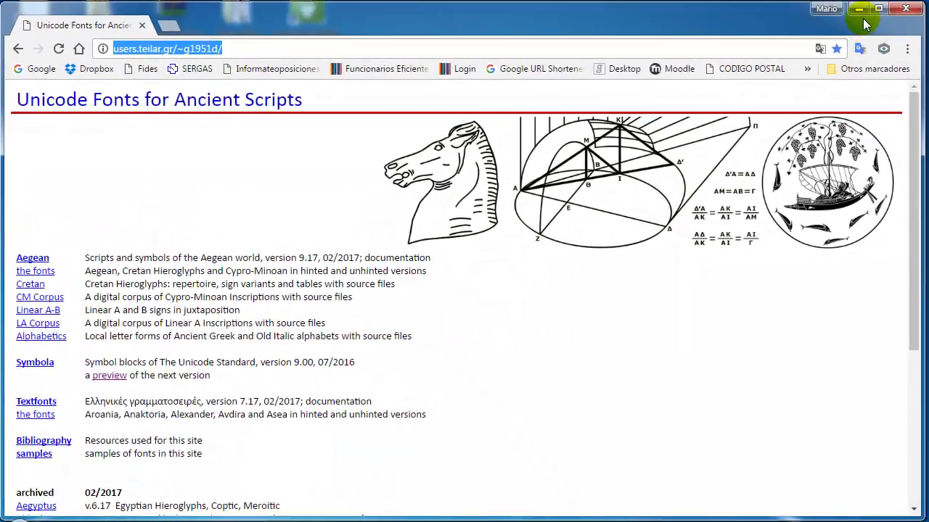
{"action": "left_click", "coordinate": [859, 9]}
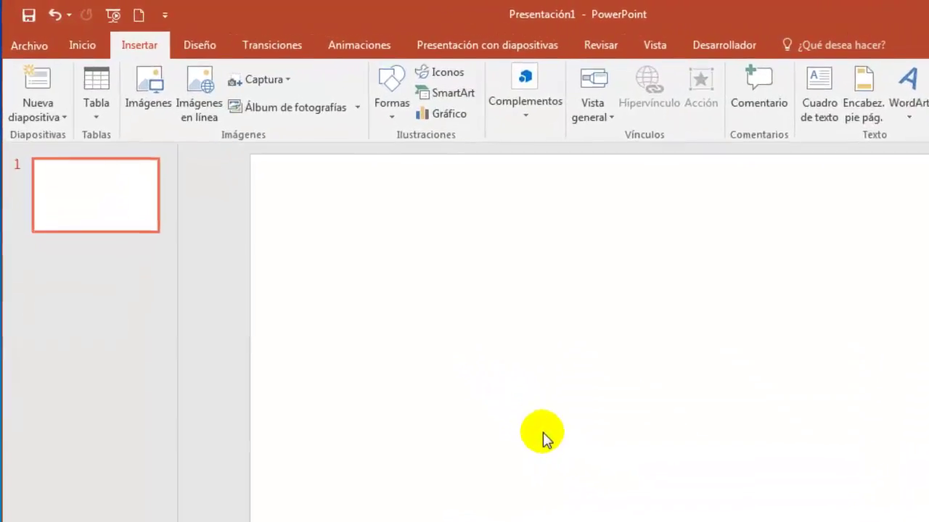
Step: Draw a large text box across slide 1 and bring up the Insertar > Símbolos choices
{"action": "left_click", "coordinate": [195, 56]}
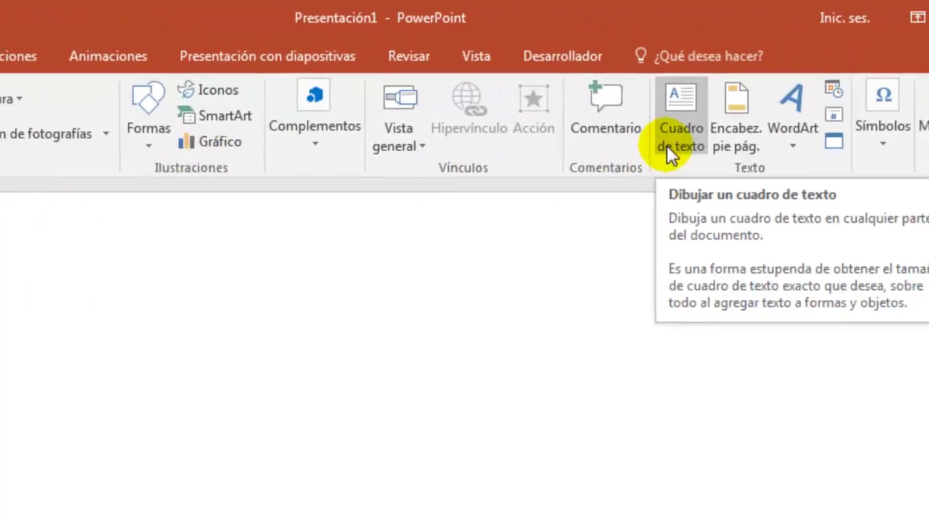
{"action": "left_click", "coordinate": [671, 149]}
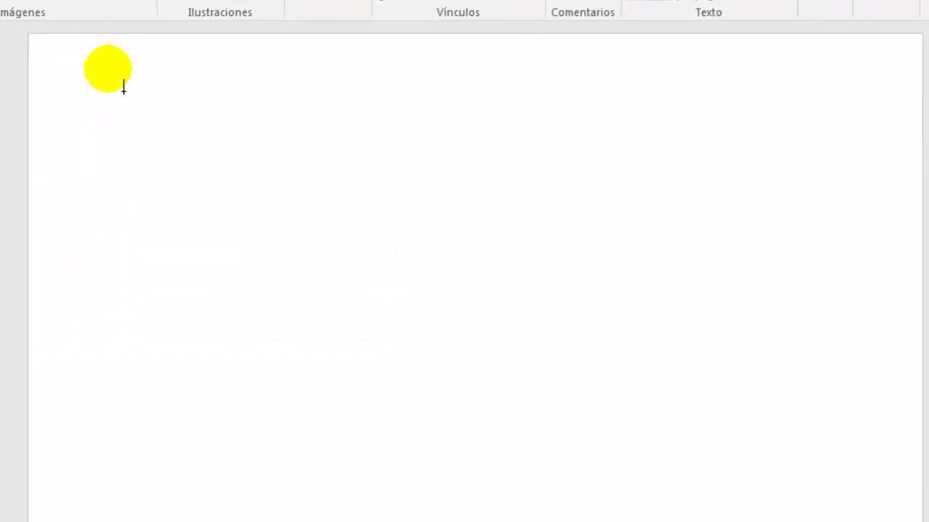
{"action": "left_click_drag", "start_coordinate": [117, 225], "coordinate": [468, 396]}
{"action": "mouse_move", "coordinate": [475, 262]}
{"action": "left_mouse_down"}
{"action": "mouse_move", "coordinate": [912, 516]}
{"action": "mouse_move", "coordinate": [898, 506]}
{"action": "left_mouse_up"}
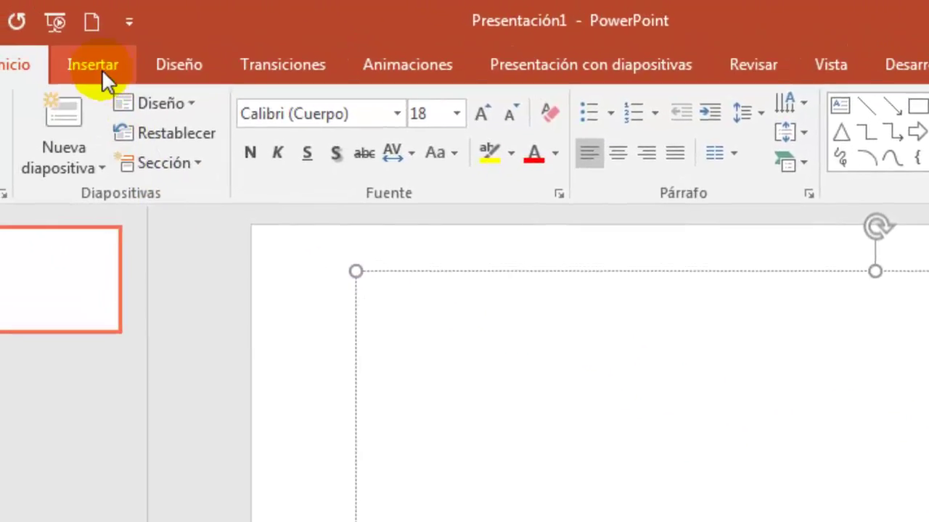
{"action": "left_click", "coordinate": [101, 69]}
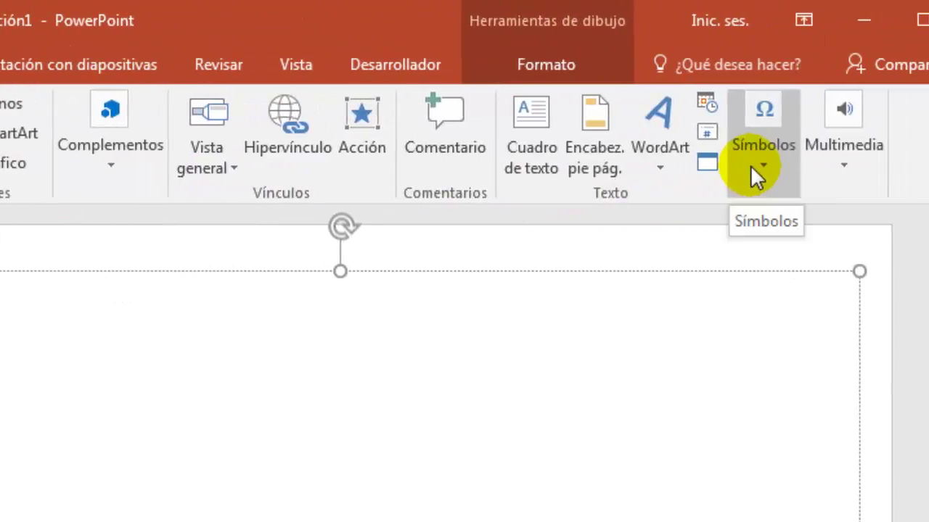
{"action": "left_click", "coordinate": [752, 165]}
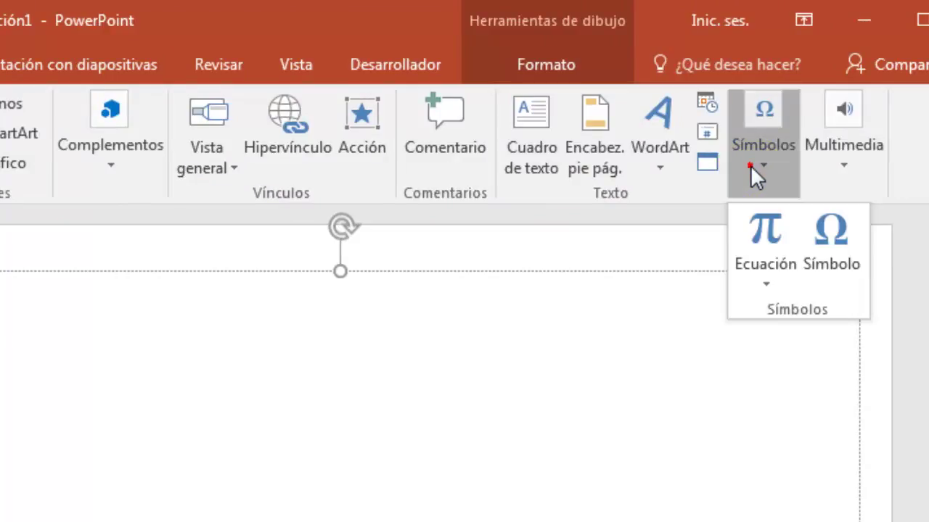
Step: Insert the Runner glyph (1F3C3) from the Symbola font into the text box
{"action": "left_click", "coordinate": [837, 249]}
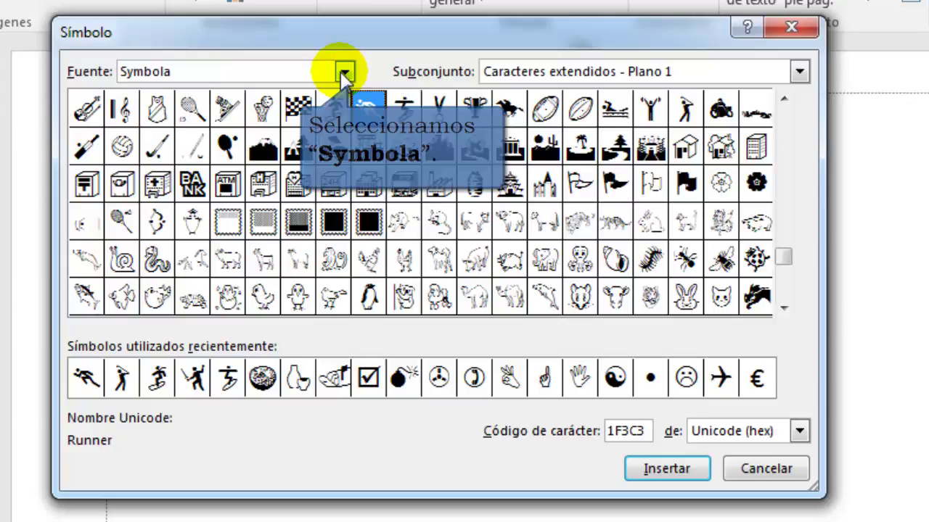
{"action": "left_click", "coordinate": [249, 136]}
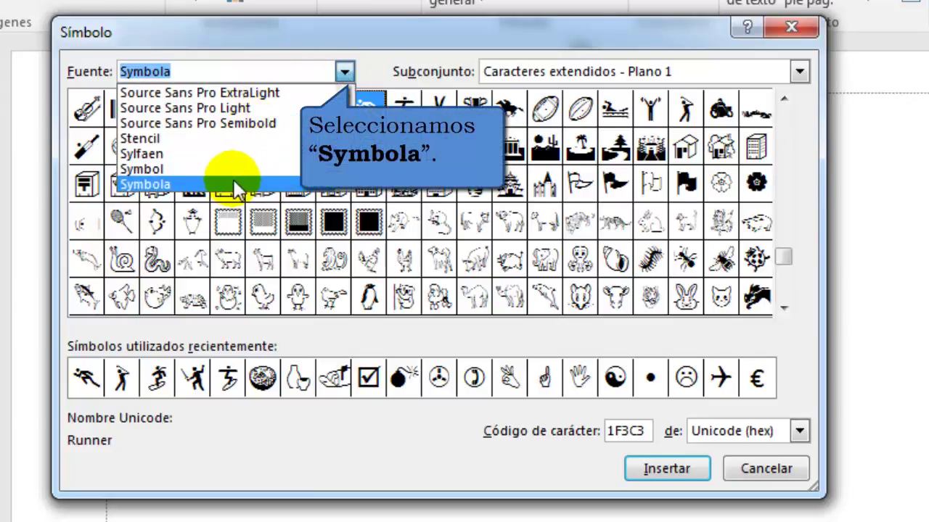
{"action": "left_click", "coordinate": [222, 184]}
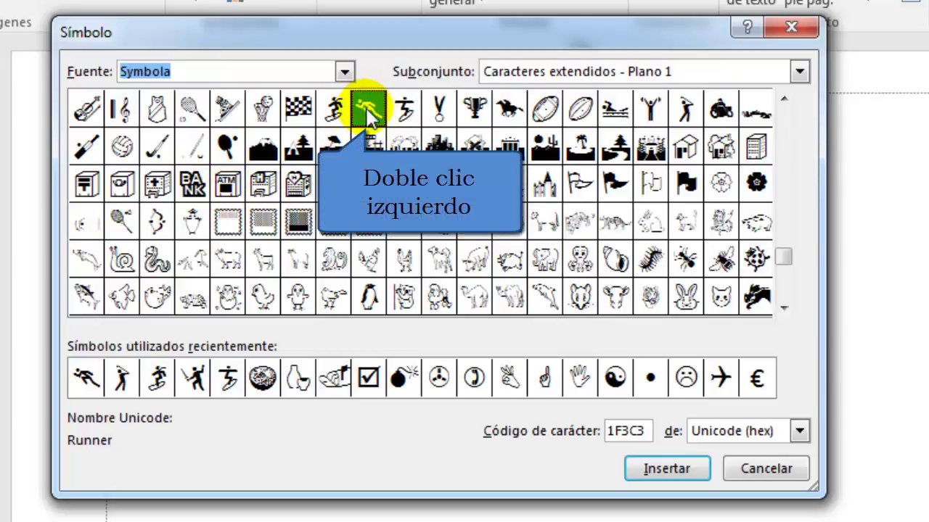
{"action": "double_click", "coordinate": [368, 116]}
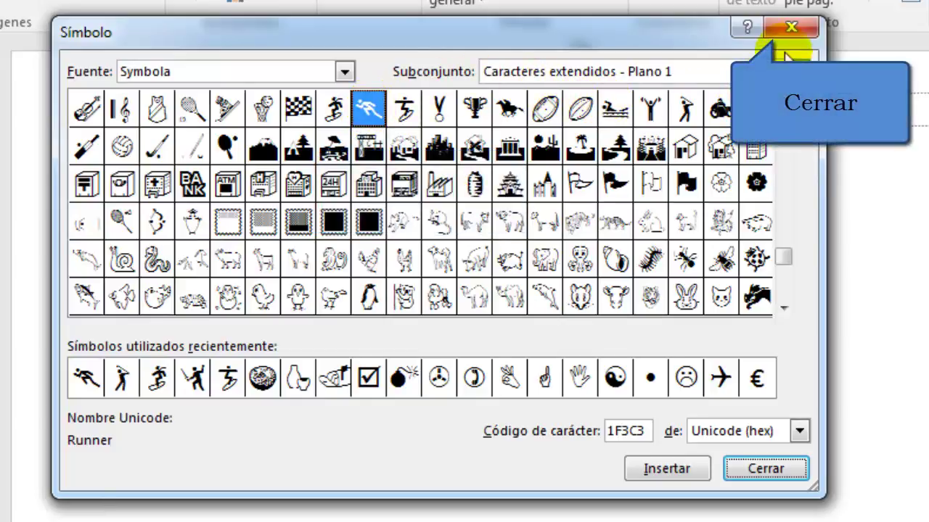
{"action": "left_click", "coordinate": [796, 29]}
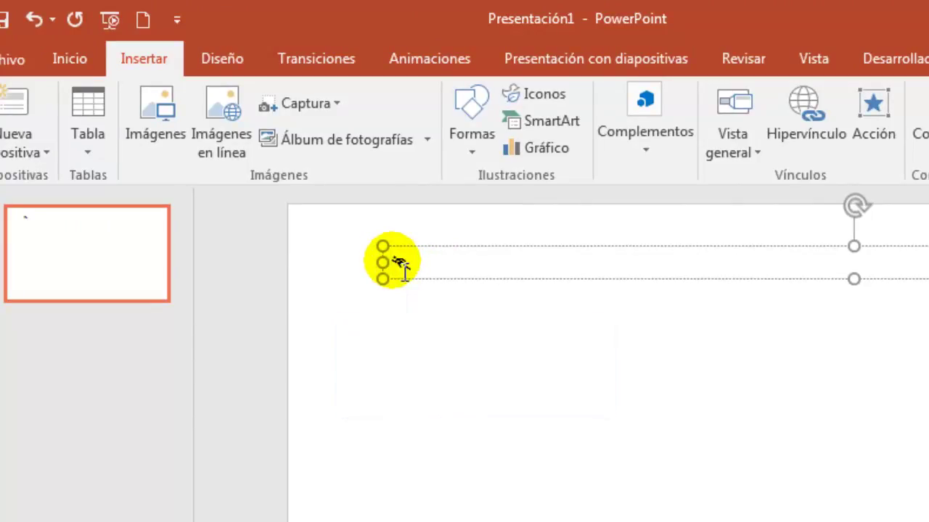
Step: Set the runner symbol to font size 344 and narrow its text box from both sides
{"action": "left_click_drag", "start_coordinate": [392, 263], "coordinate": [420, 272]}
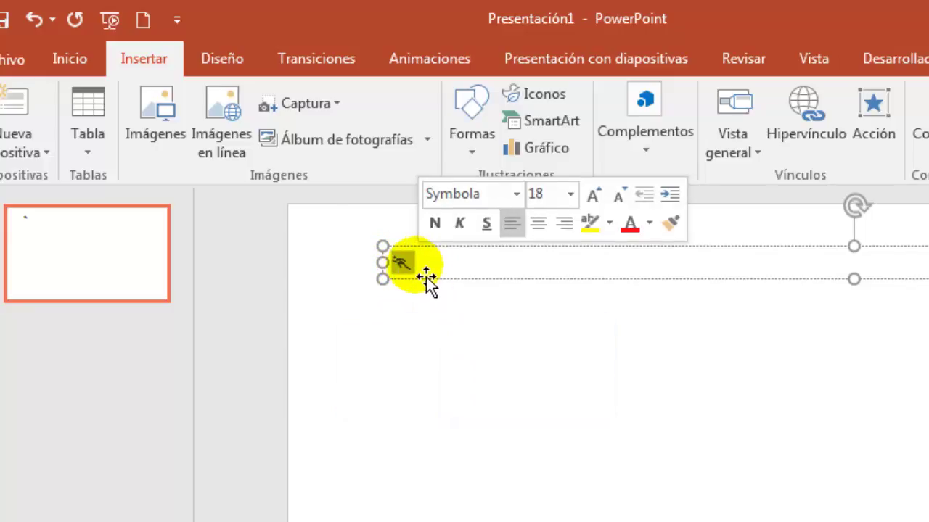
{"action": "left_click", "coordinate": [83, 61]}
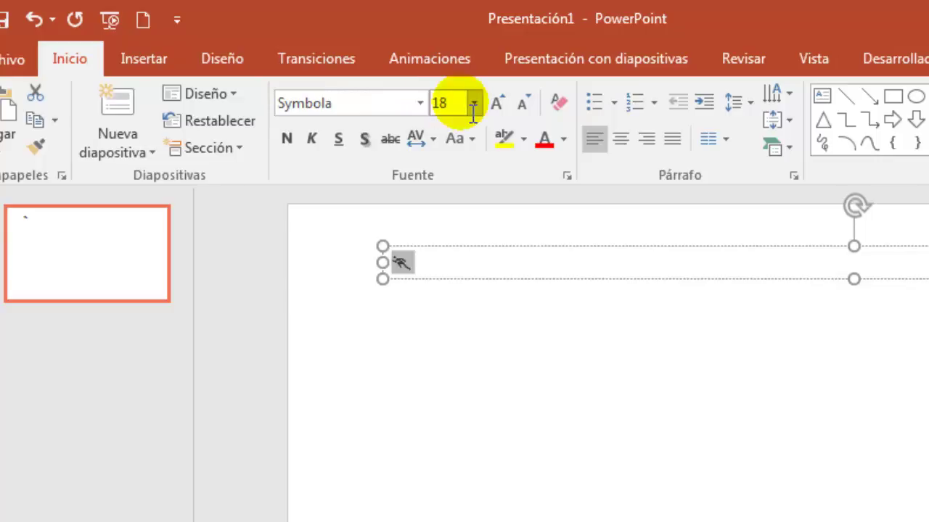
{"action": "type", "text": "1"}
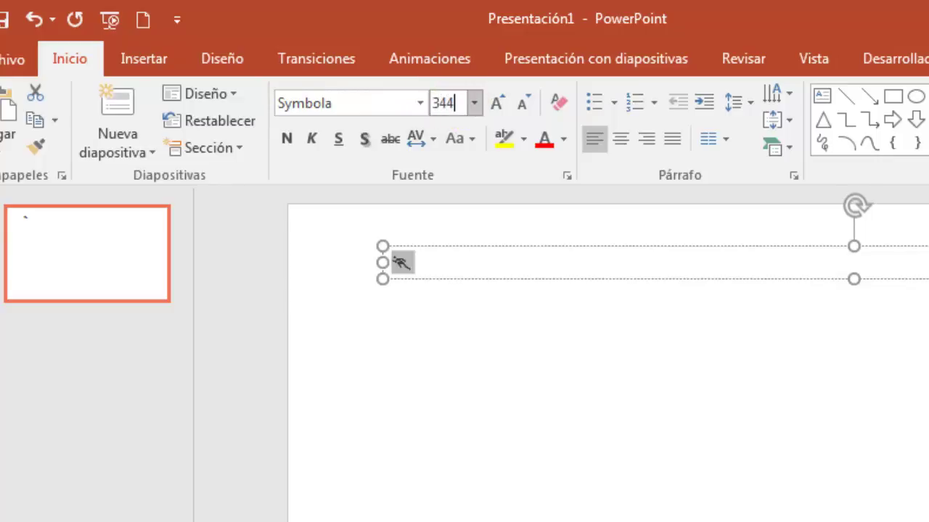
{"action": "key", "text": "Return"}
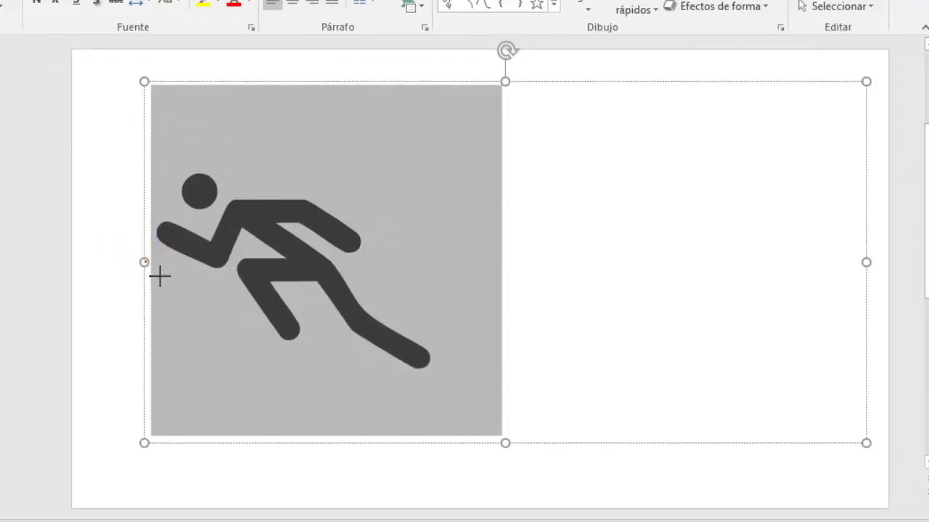
{"action": "left_click_drag", "start_coordinate": [145, 261], "coordinate": [345, 262]}
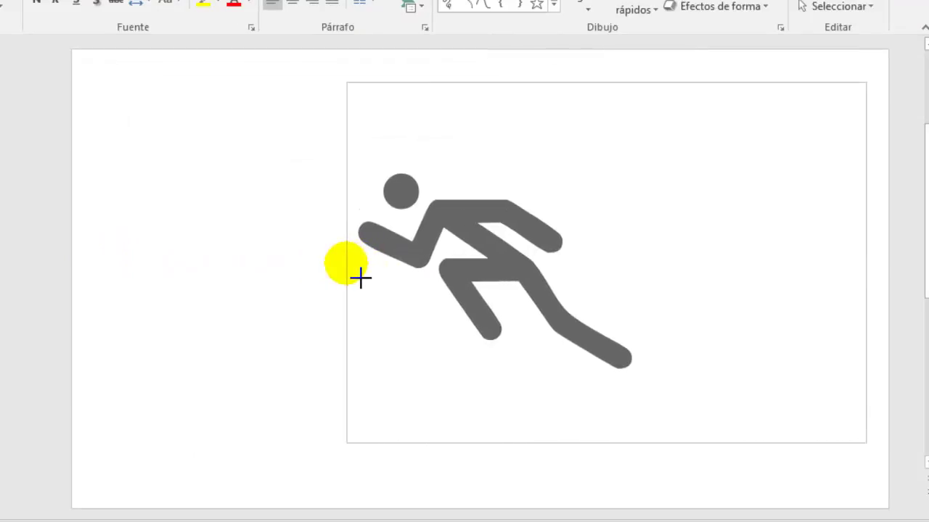
{"action": "left_click_drag", "start_coordinate": [833, 263], "coordinate": [632, 262]}
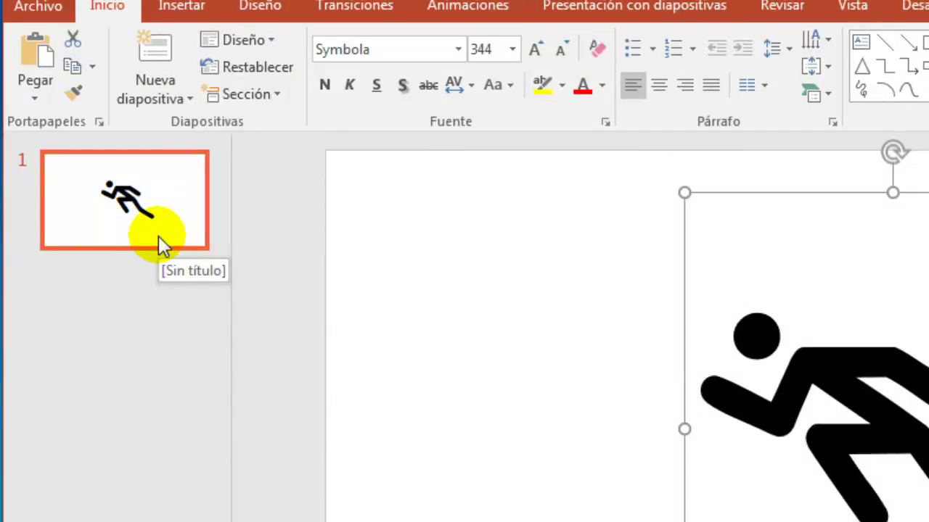
Step: Duplicate the runner slide three times to make four identical slides
{"action": "right_click", "coordinate": [158, 235]}
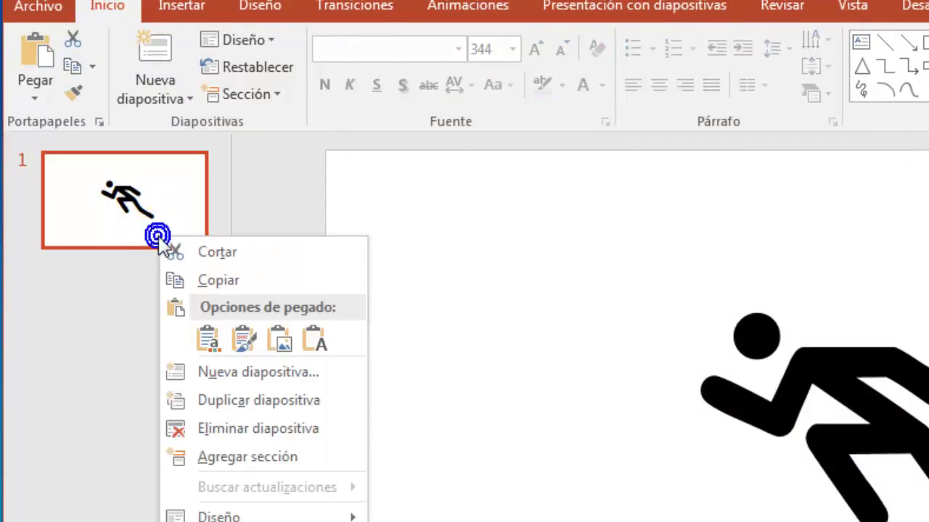
{"action": "left_click", "coordinate": [243, 405]}
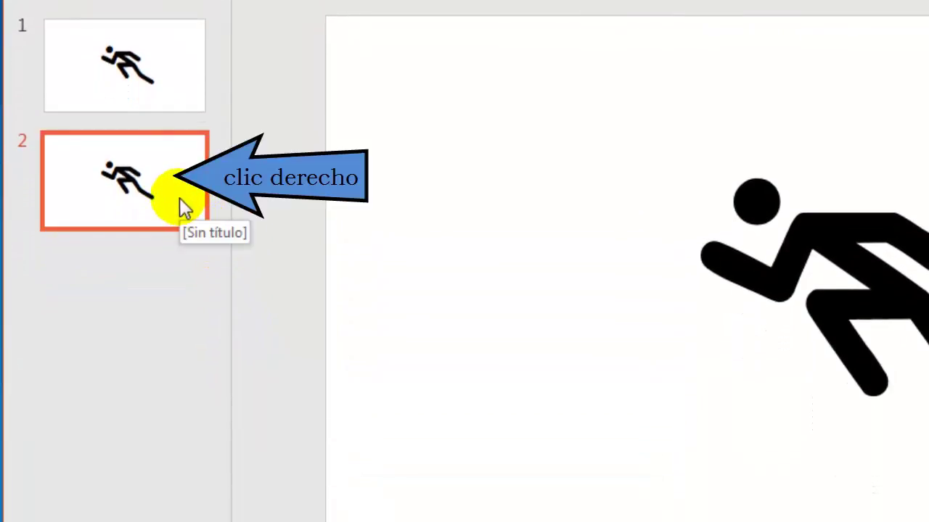
{"action": "right_click", "coordinate": [180, 199]}
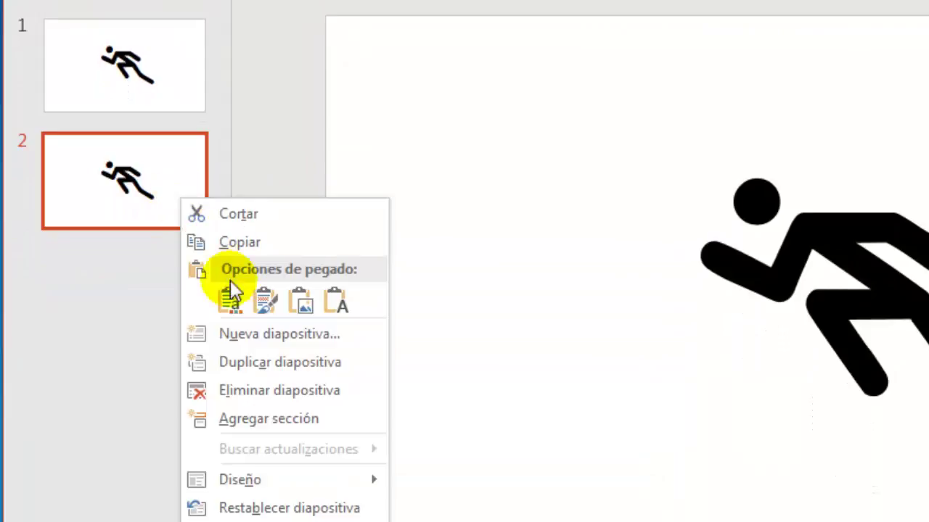
{"action": "left_click", "coordinate": [259, 360]}
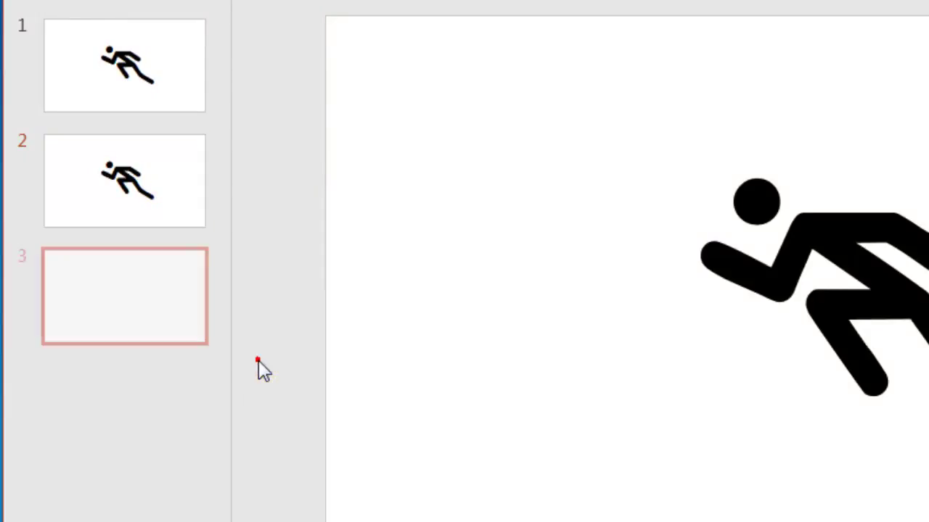
{"action": "right_click", "coordinate": [179, 314]}
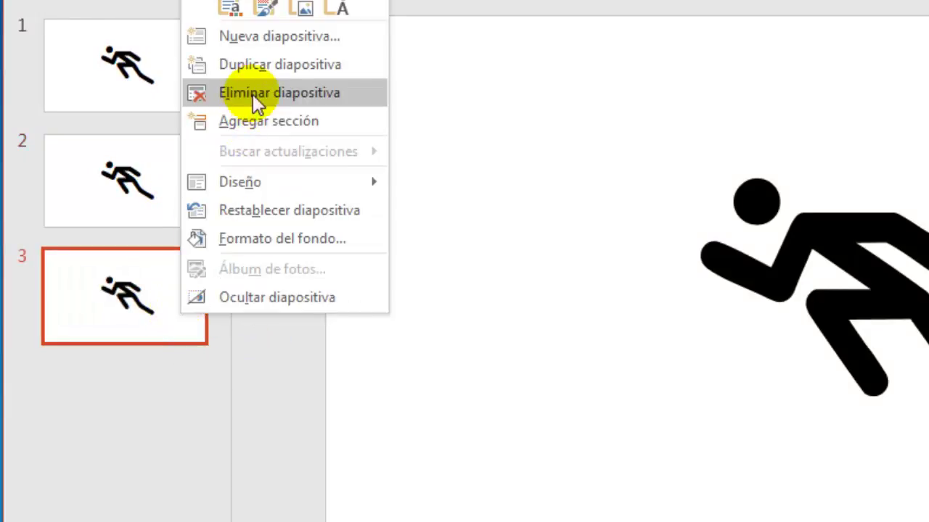
{"action": "left_click", "coordinate": [262, 71]}
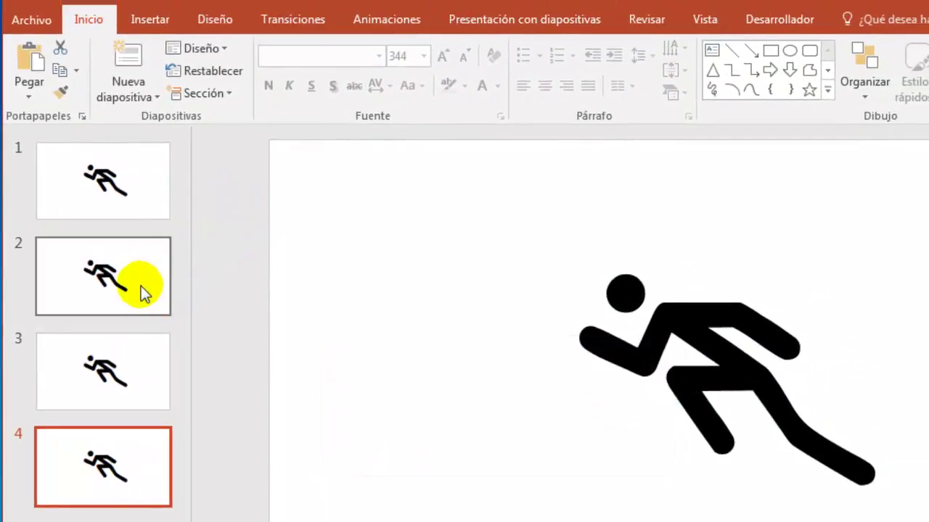
Step: On slide 2, replace the runner glyph with the Symbola Surfer pictogram (1F3C4)
{"action": "left_click", "coordinate": [141, 287]}
{"action": "left_click", "coordinate": [604, 365]}
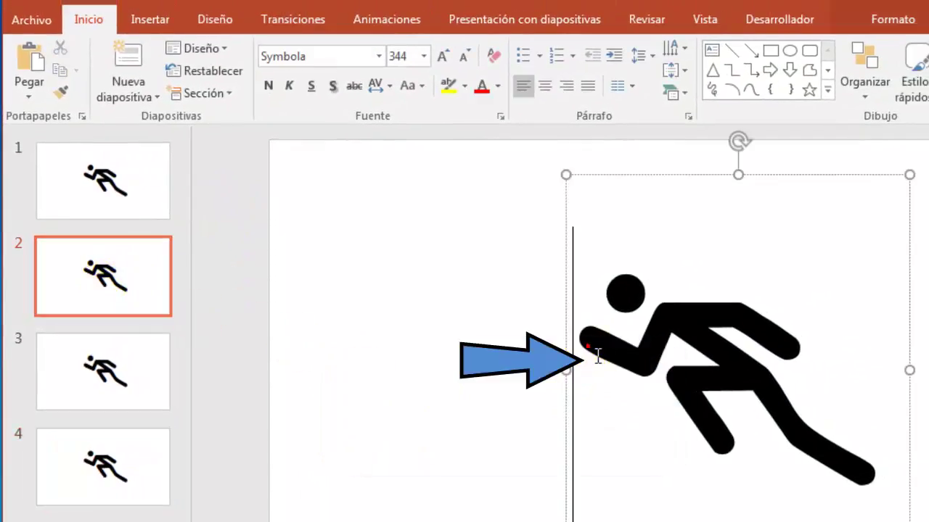
{"action": "key", "text": "Delete"}
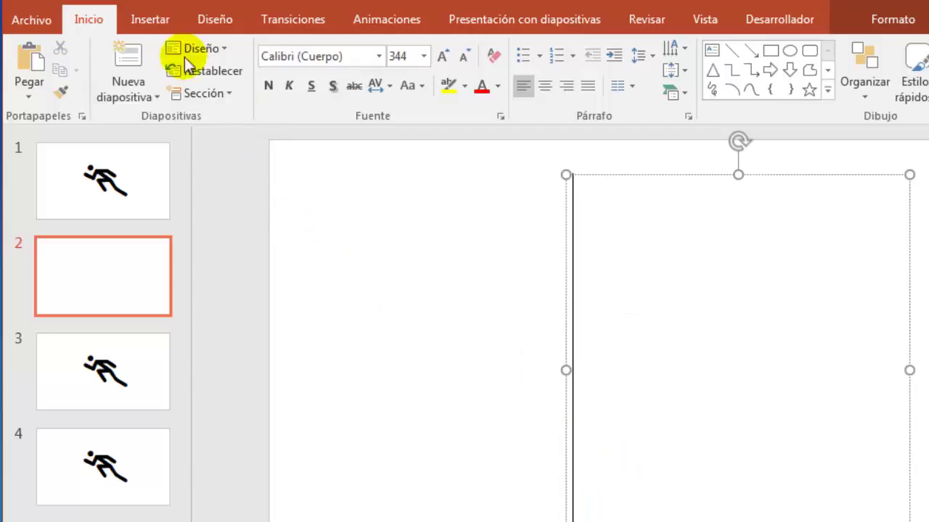
{"action": "left_click", "coordinate": [163, 30]}
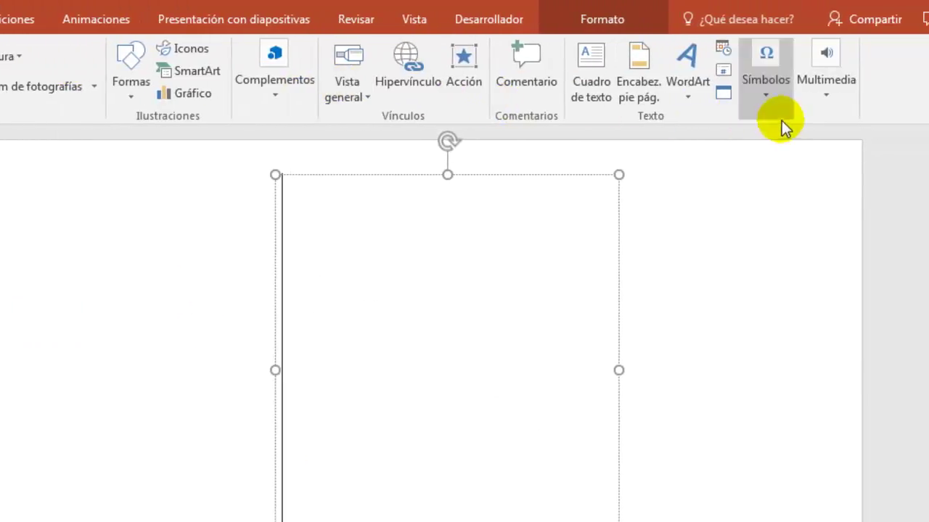
{"action": "left_click", "coordinate": [771, 100]}
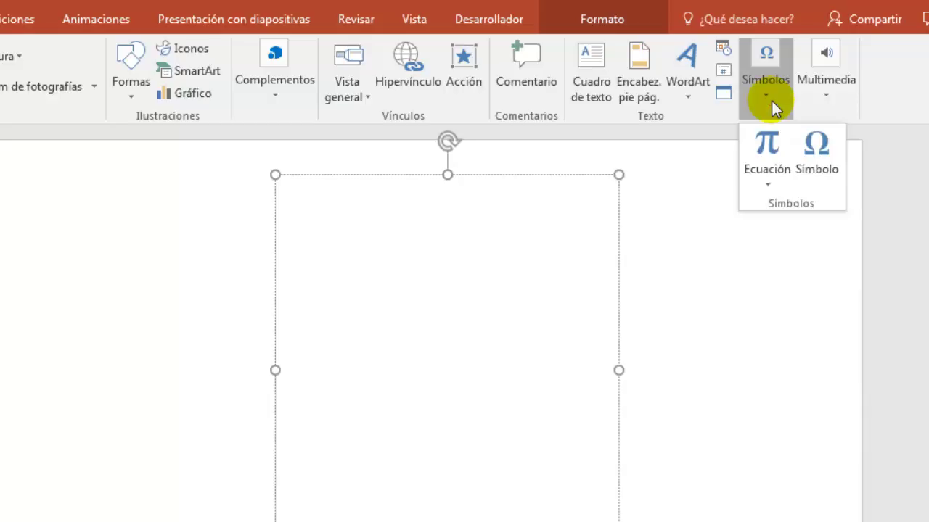
{"action": "left_click", "coordinate": [822, 151]}
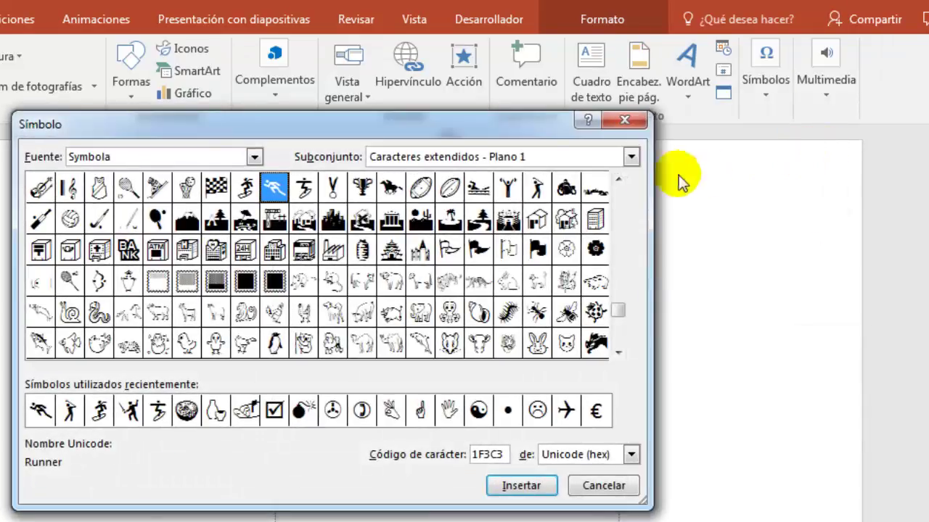
{"action": "double_click", "coordinate": [305, 194]}
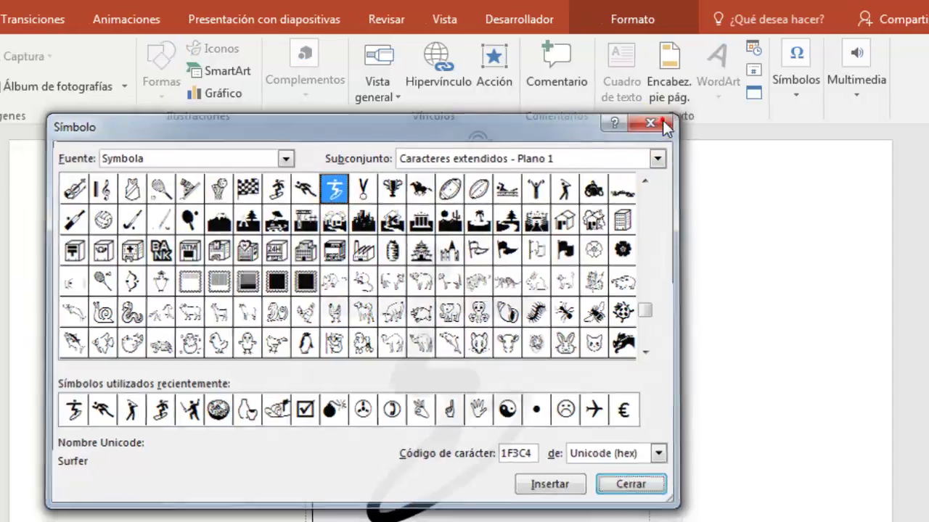
{"action": "left_click", "coordinate": [623, 119]}
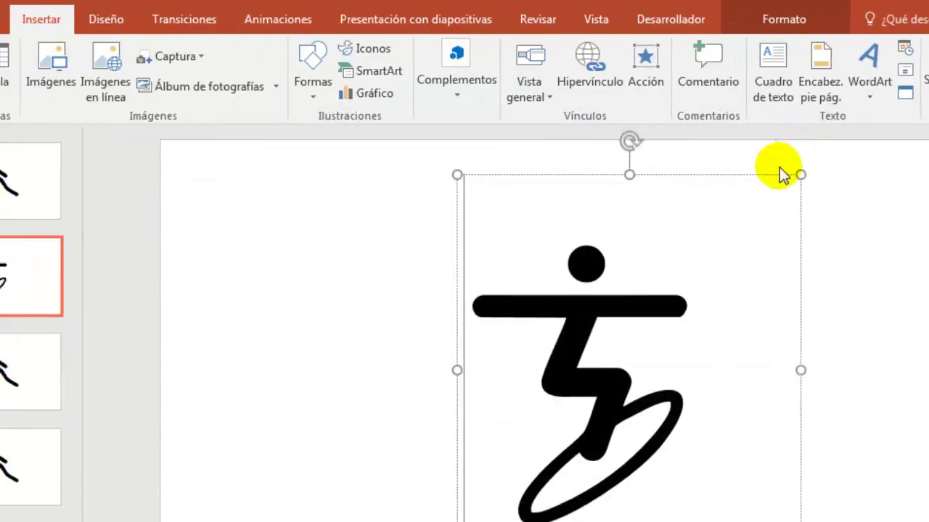
Step: Delete the runner glyph from slide 3's text box
{"action": "left_click", "coordinate": [168, 370]}
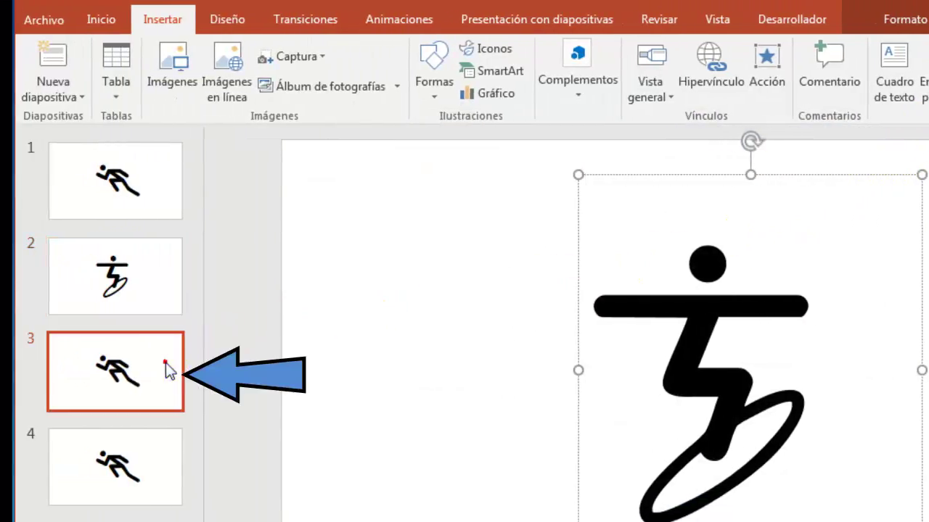
{"action": "left_click", "coordinate": [604, 353]}
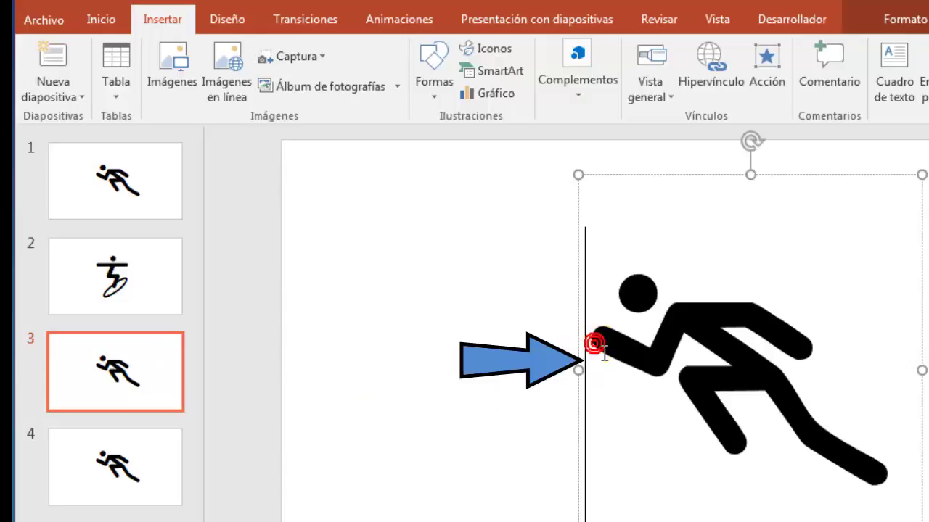
{"action": "key", "text": "Delete"}
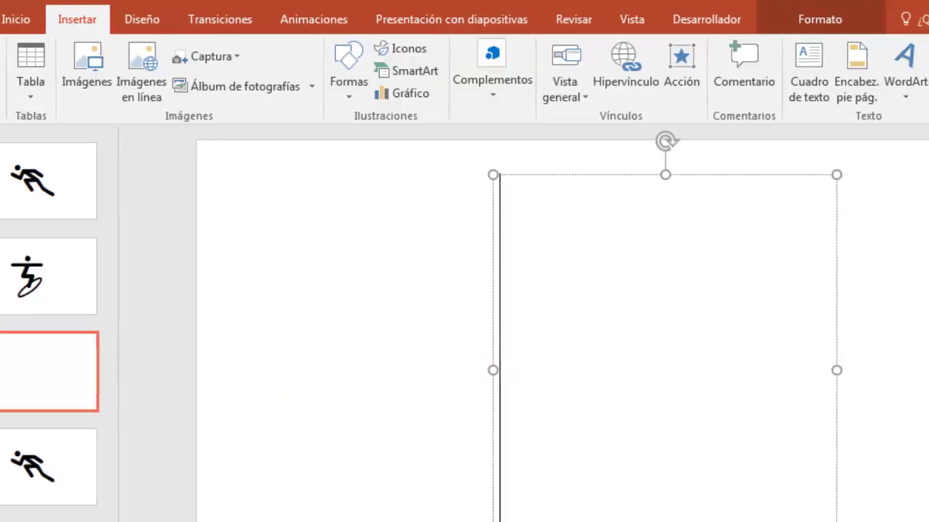
Step: Insert the Symbola Snowboarder pictogram (1F3C2) on slide 3, then move to slide 4
{"action": "left_click", "coordinate": [812, 103]}
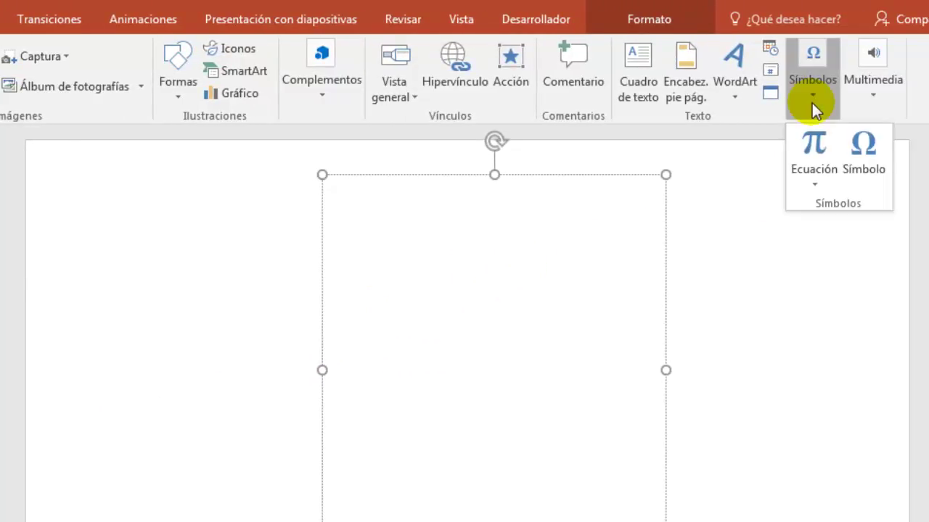
{"action": "left_click", "coordinate": [867, 156]}
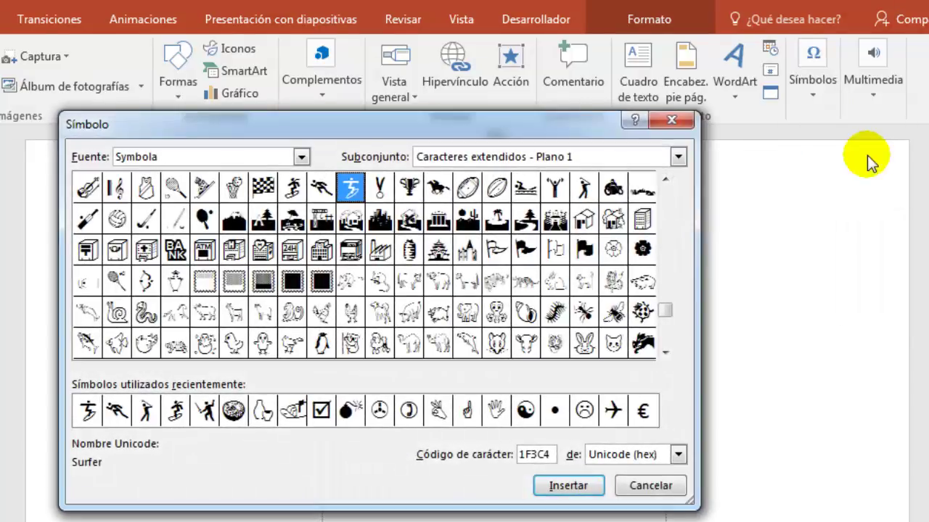
{"action": "double_click", "coordinate": [294, 191]}
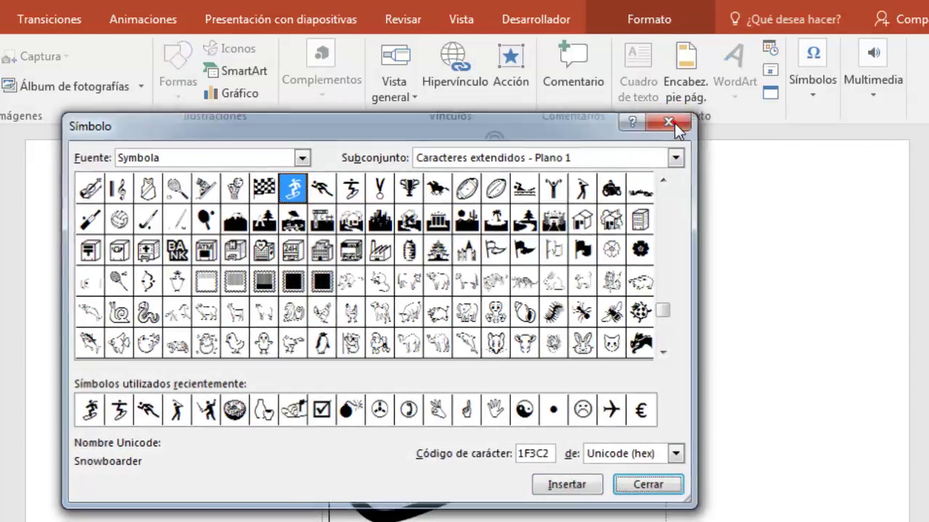
{"action": "left_click", "coordinate": [672, 121]}
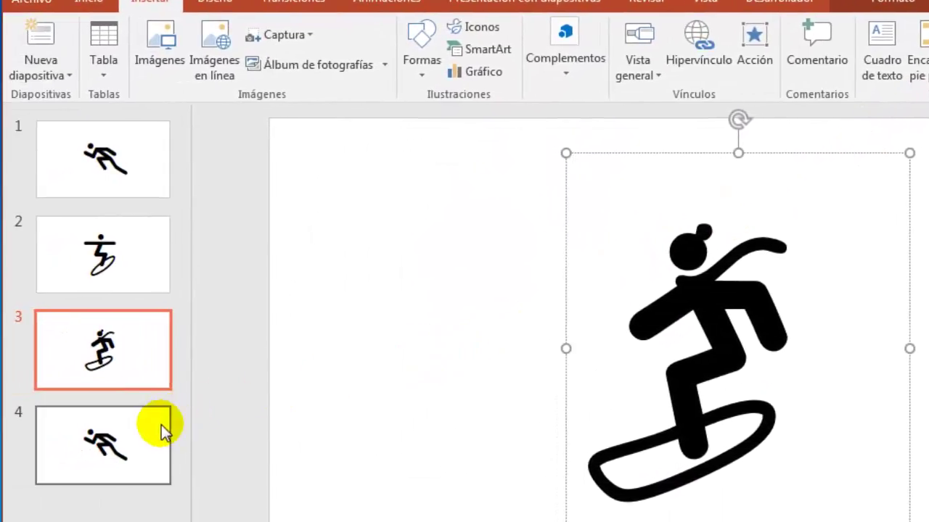
{"action": "left_click", "coordinate": [145, 438]}
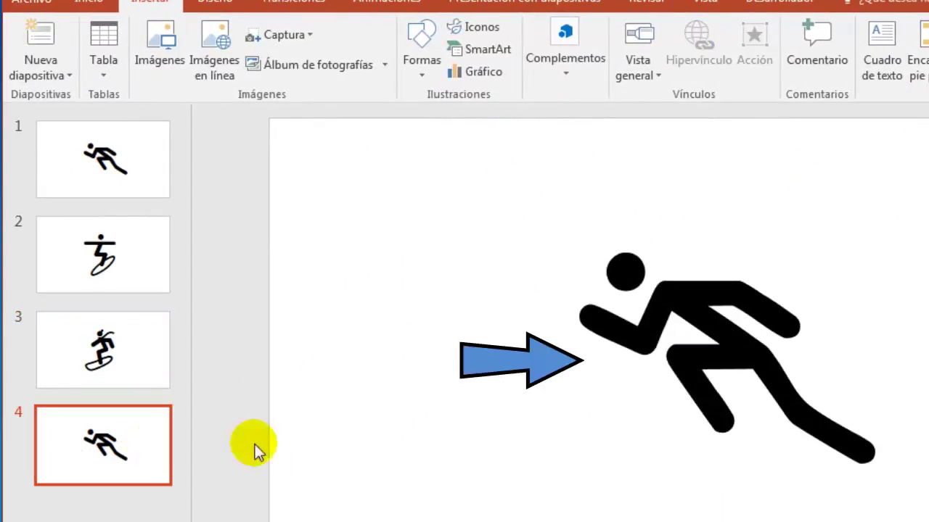
Step: On slide 4, delete the runner glyph and insert the Symbola golfer pictogram
{"action": "left_click", "coordinate": [608, 349]}
{"action": "key", "text": "Delete"}
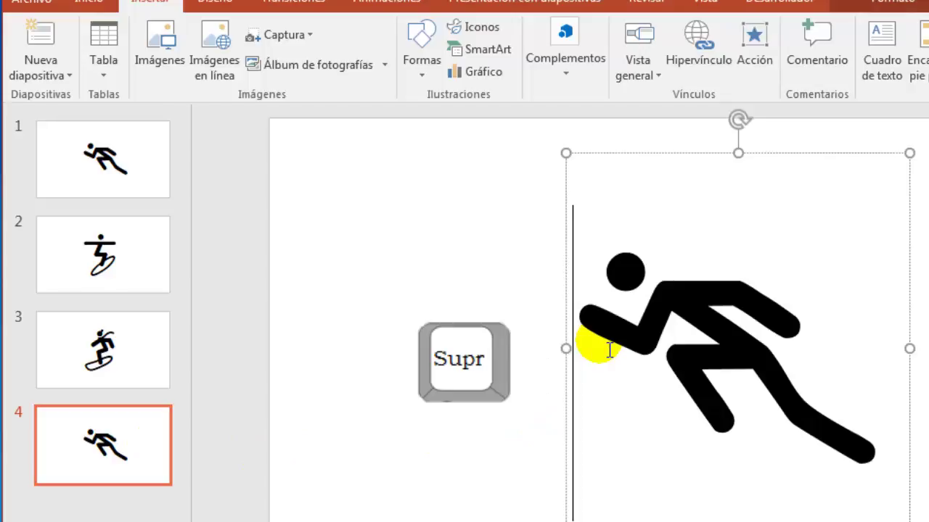
{"action": "key", "text": "Delete"}
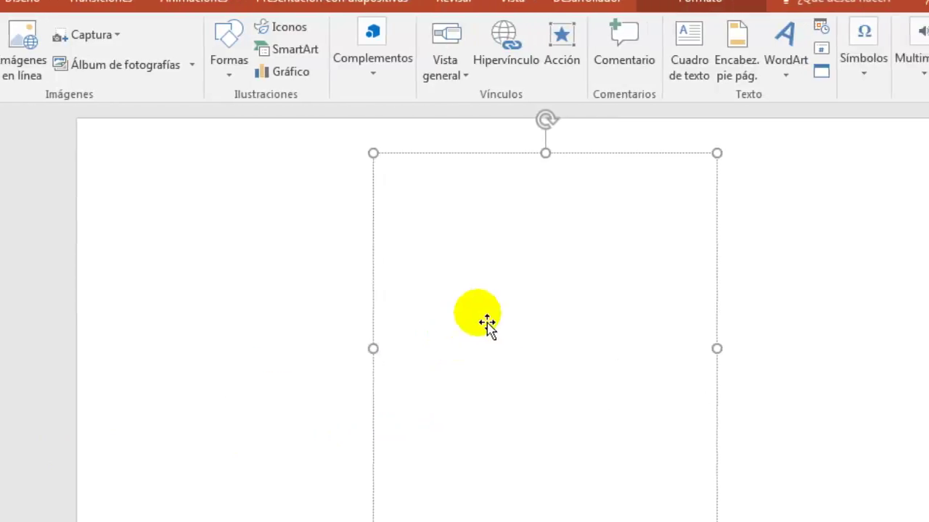
{"action": "left_click", "coordinate": [783, 75]}
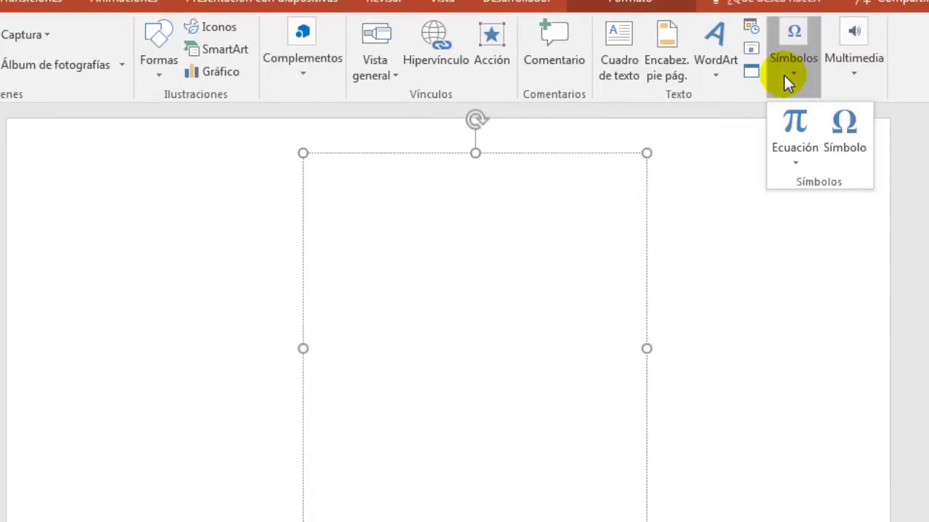
{"action": "left_click", "coordinate": [848, 132]}
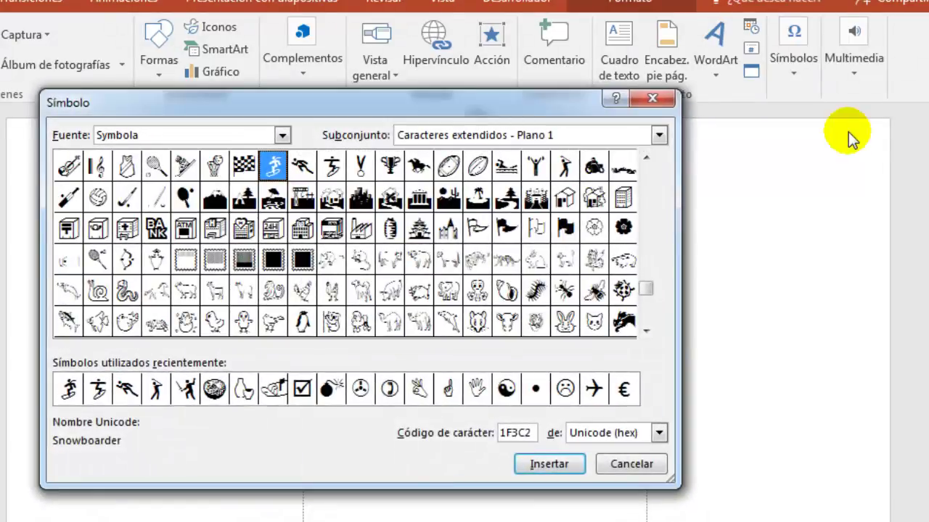
{"action": "double_click", "coordinate": [565, 174]}
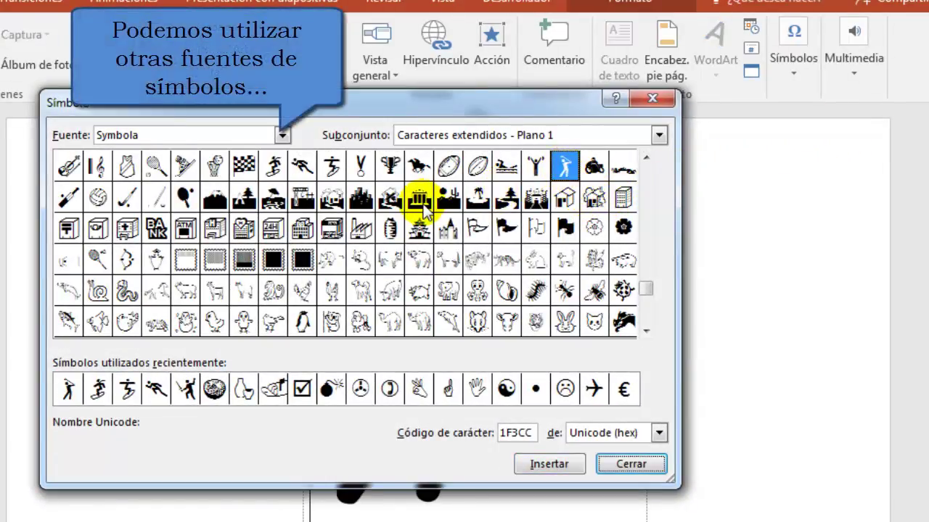
Step: Browse the Wingdings 2, Wingdings and Wingdings 3 symbol fonts, then close the Symbol dialog
{"action": "left_click", "coordinate": [281, 135]}
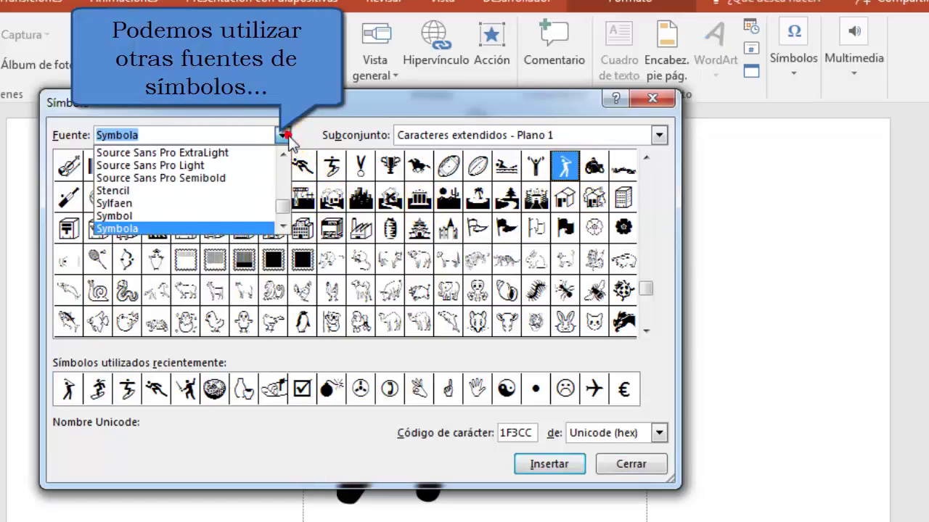
{"action": "left_click_drag", "start_coordinate": [280, 197], "coordinate": [284, 208]}
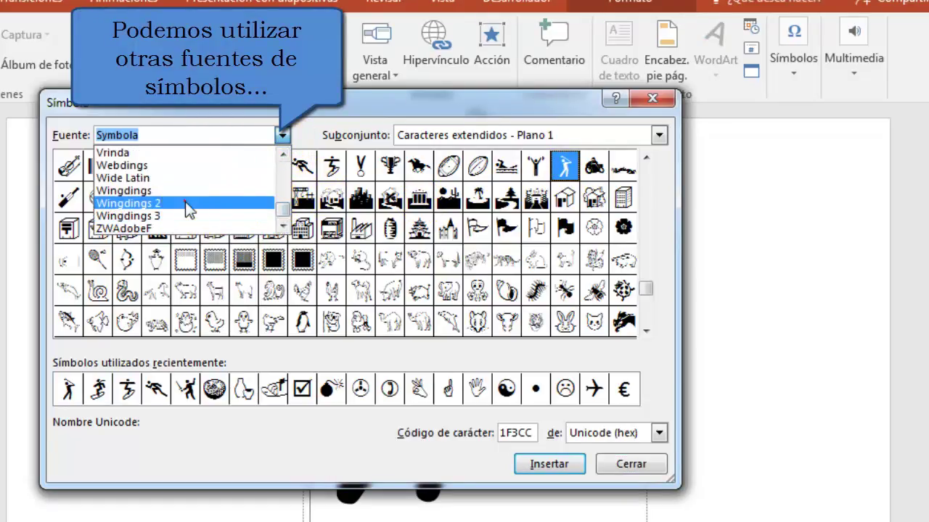
{"action": "left_click", "coordinate": [184, 203]}
{"action": "left_click", "coordinate": [281, 135]}
{"action": "left_click", "coordinate": [201, 191]}
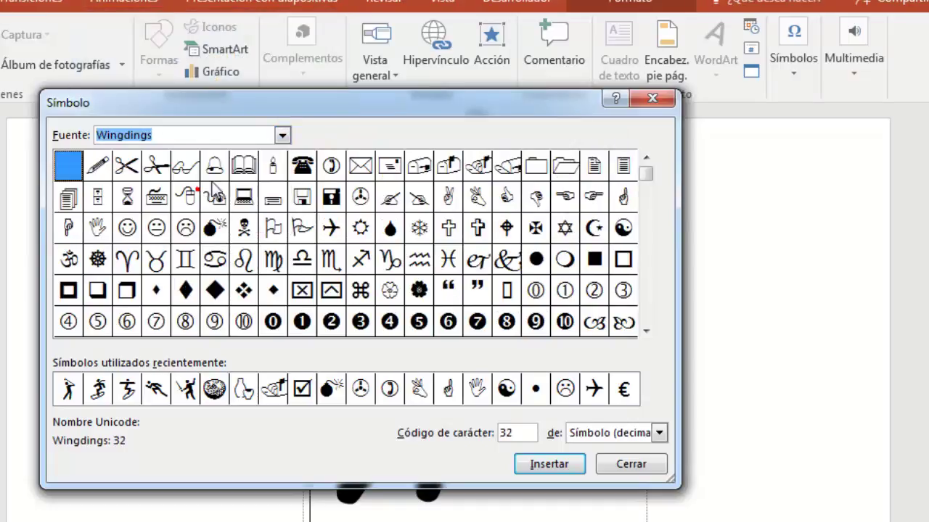
{"action": "left_click", "coordinate": [281, 135]}
{"action": "left_click", "coordinate": [195, 210]}
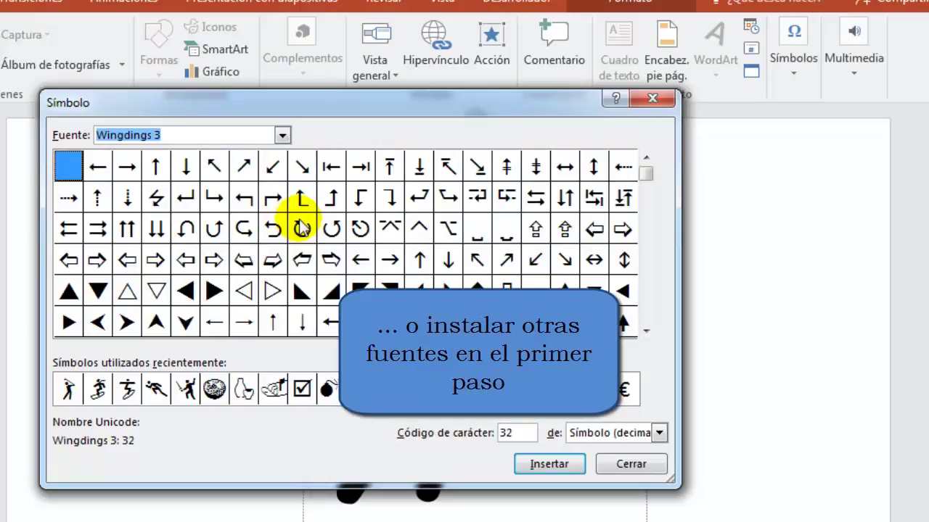
{"action": "left_click", "coordinate": [660, 101]}
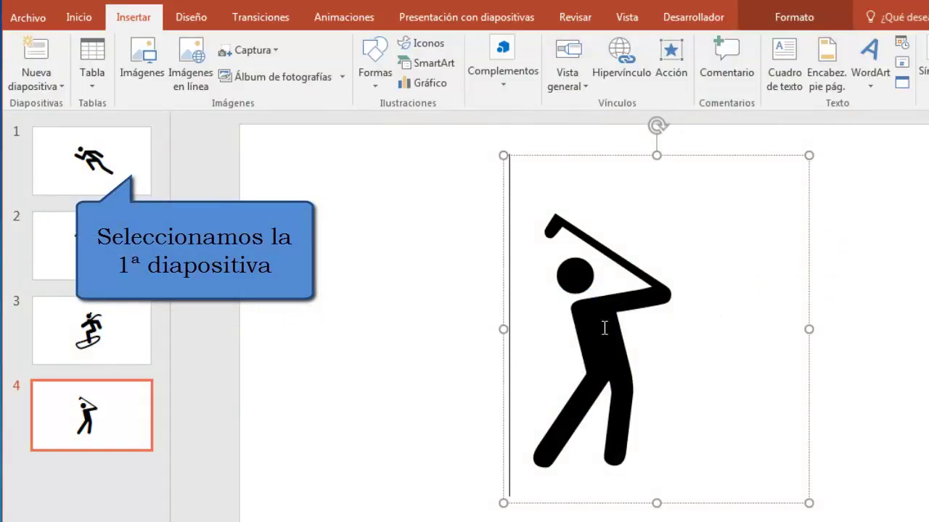
Step: On slide 1, draw a blue rectangle over the runner and send it to the back
{"action": "left_click", "coordinate": [139, 177]}
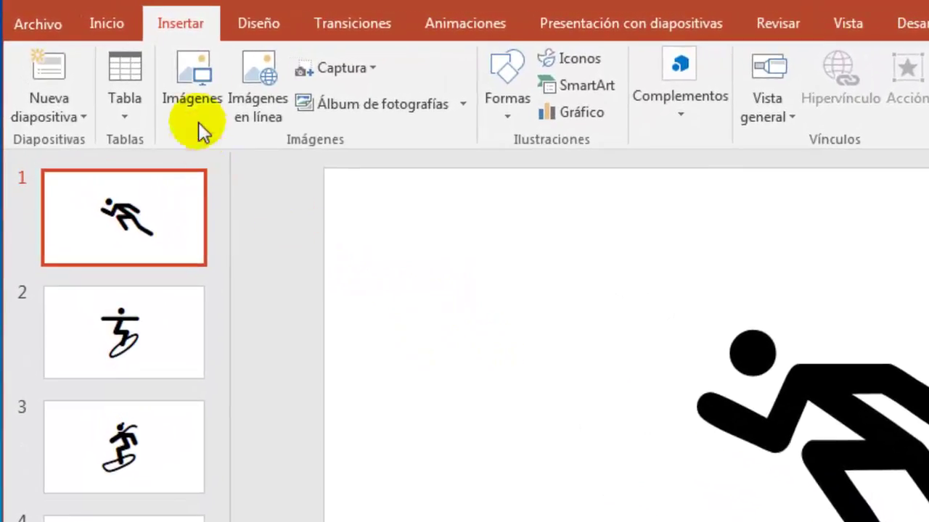
{"action": "left_click", "coordinate": [193, 27]}
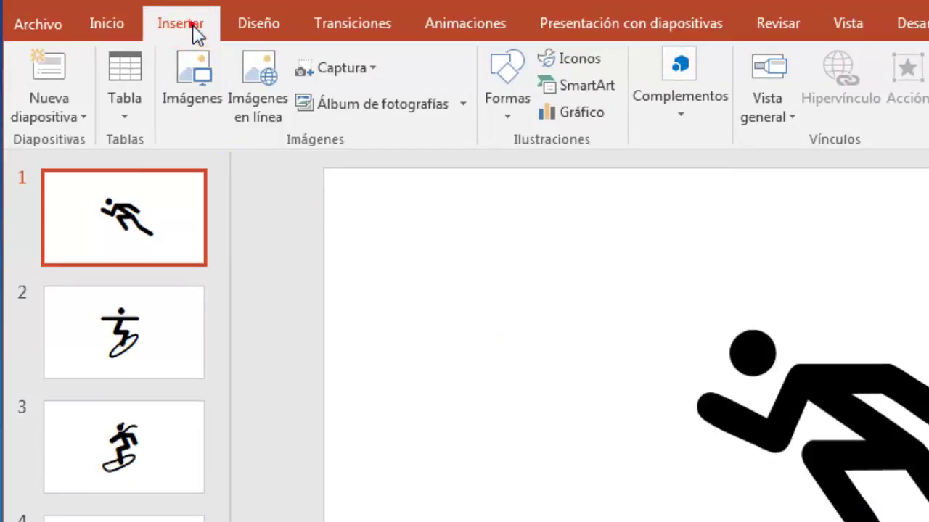
{"action": "left_click", "coordinate": [501, 114]}
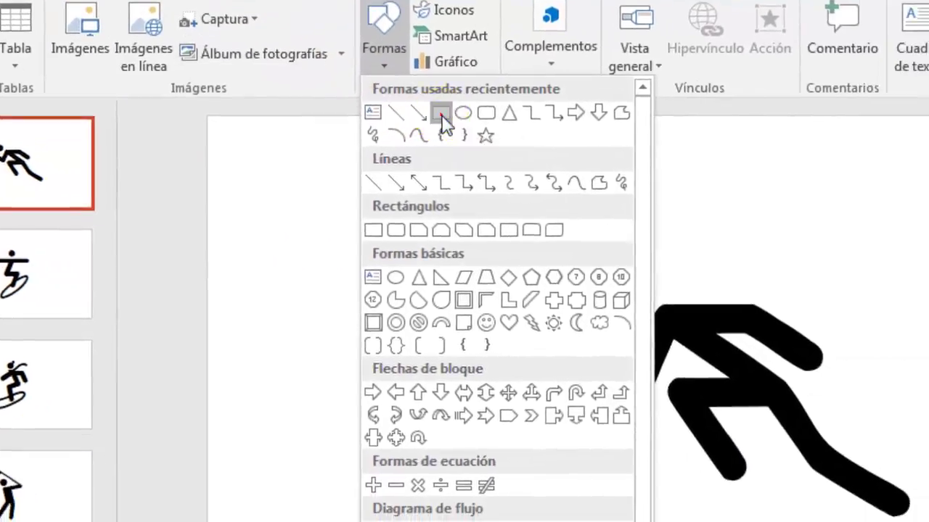
{"action": "left_click", "coordinate": [567, 168]}
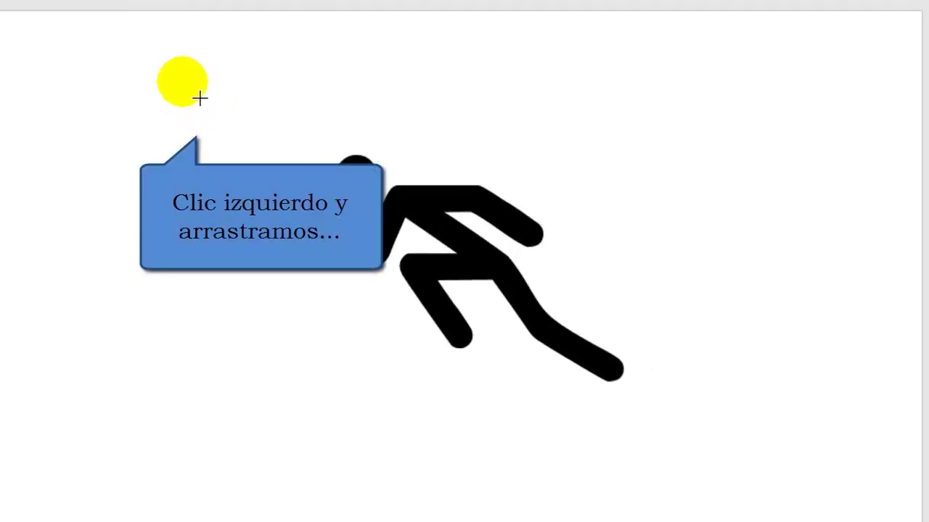
{"action": "left_click_drag", "start_coordinate": [182, 81], "coordinate": [827, 468]}
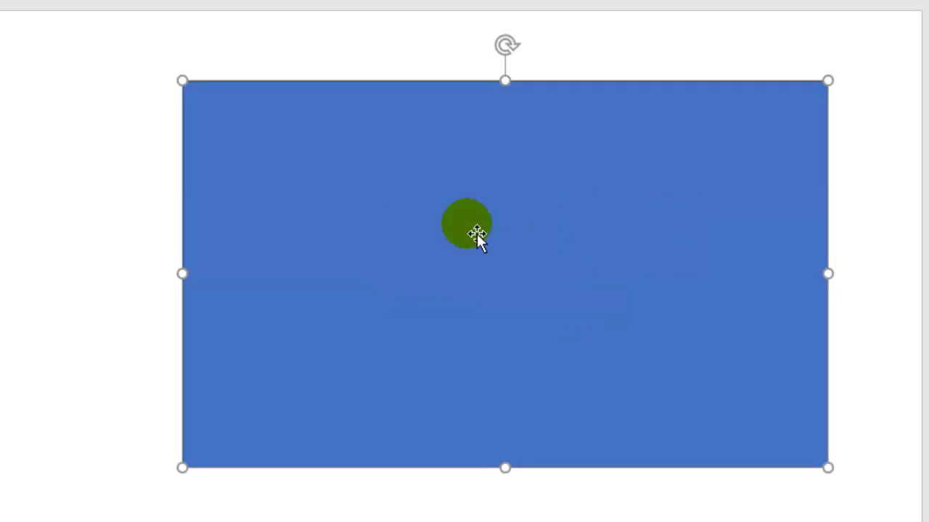
{"action": "right_click", "coordinate": [477, 233]}
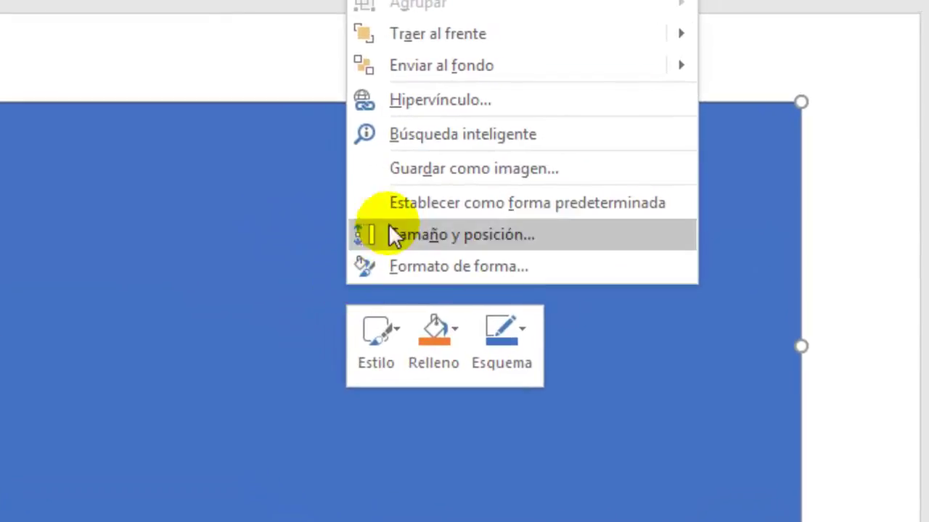
{"action": "mouse_move", "coordinate": [465, 66]}
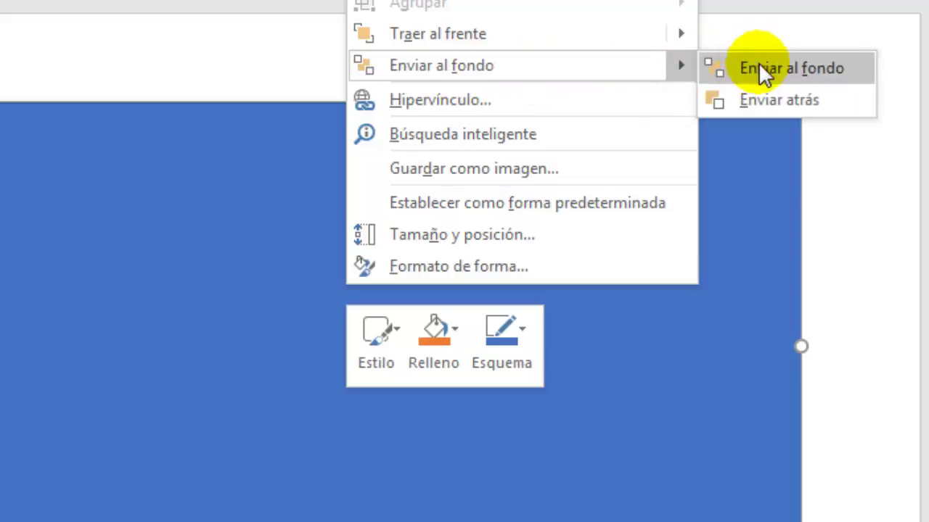
{"action": "left_click", "coordinate": [822, 69]}
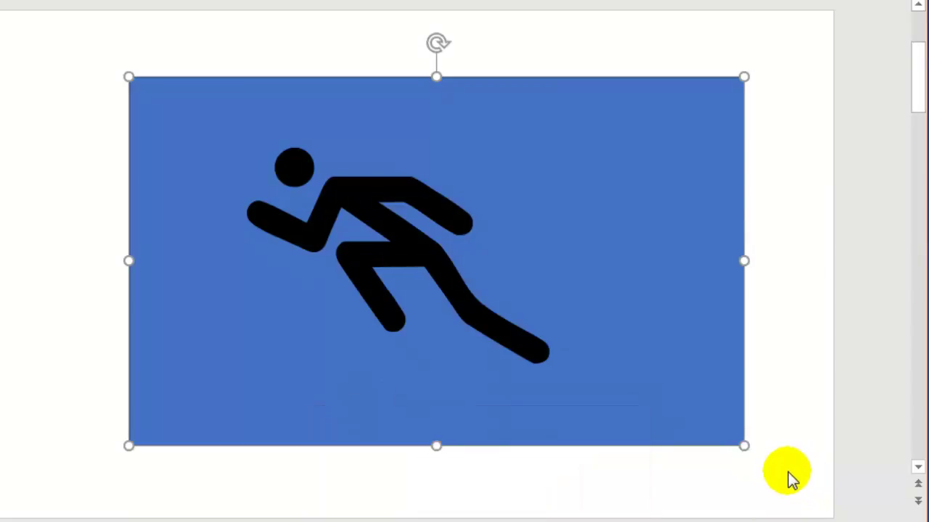
Step: Select the rectangle and runner together and apply Combinar formas > Fragmentar
{"action": "left_click_drag", "start_coordinate": [788, 472], "coordinate": [78, 52]}
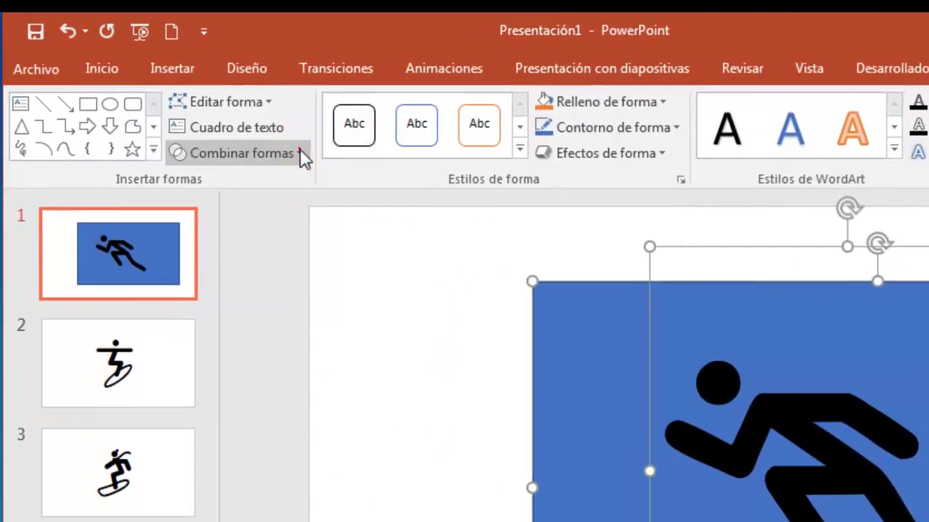
{"action": "left_click", "coordinate": [300, 152]}
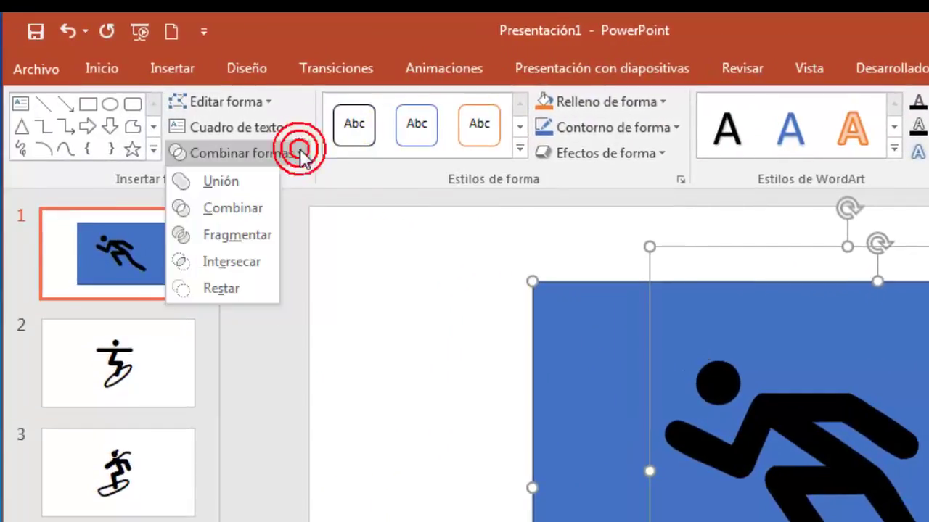
{"action": "left_click", "coordinate": [269, 237]}
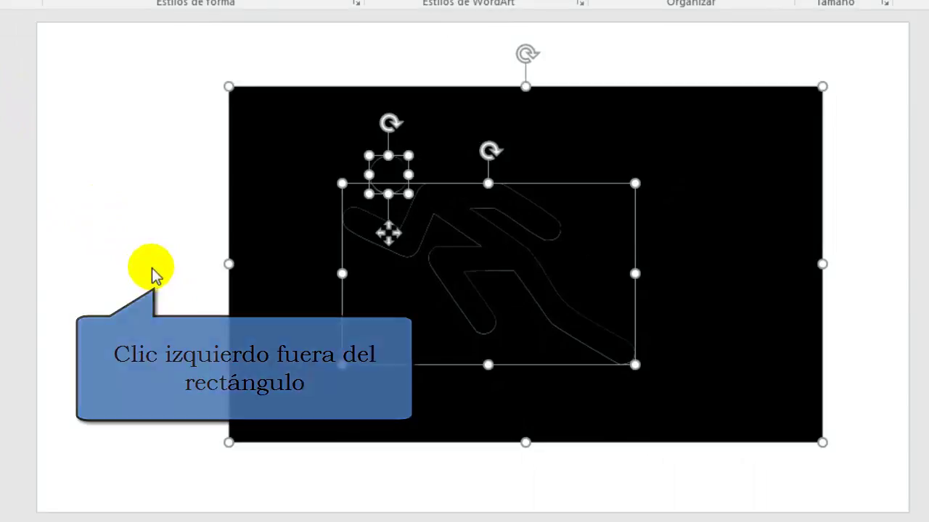
Step: Delete the black background fragment on slide 1, leaving only the vector runner figure
{"action": "left_click", "coordinate": [152, 267]}
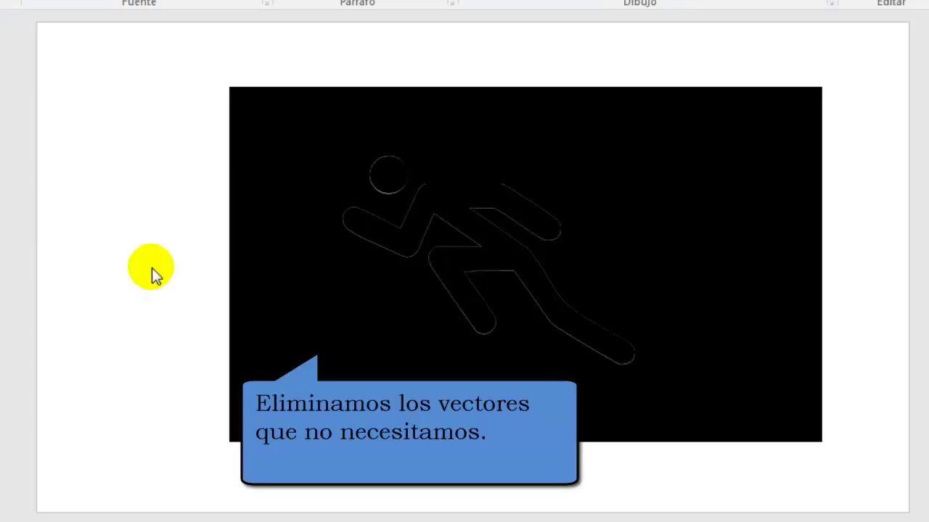
{"action": "left_click", "coordinate": [290, 299]}
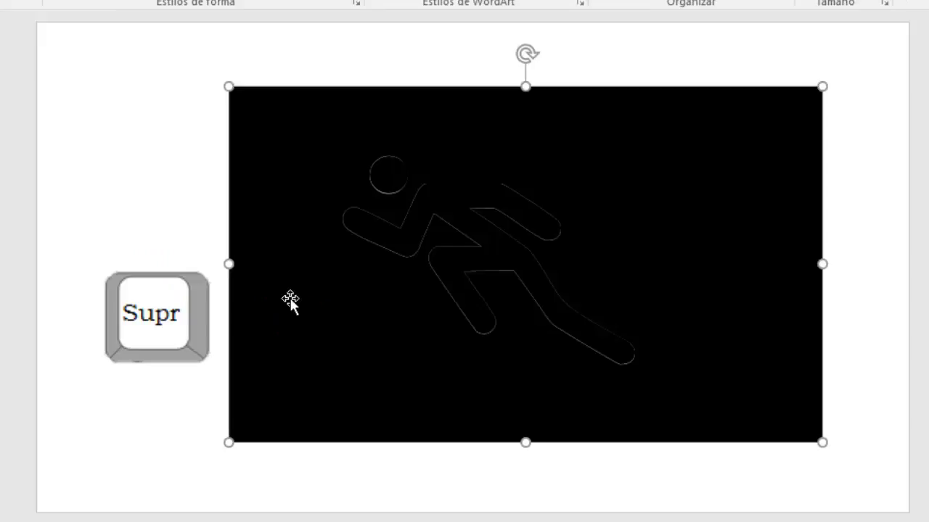
{"action": "key", "text": "Delete"}
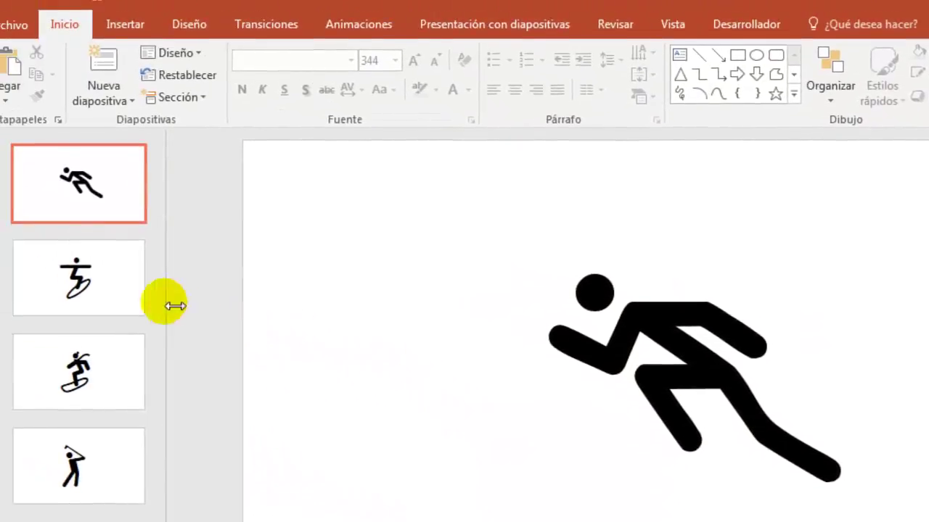
Step: On slide 2, draw a rectangle over the surfer pictogram and send it to the back
{"action": "left_click", "coordinate": [110, 284]}
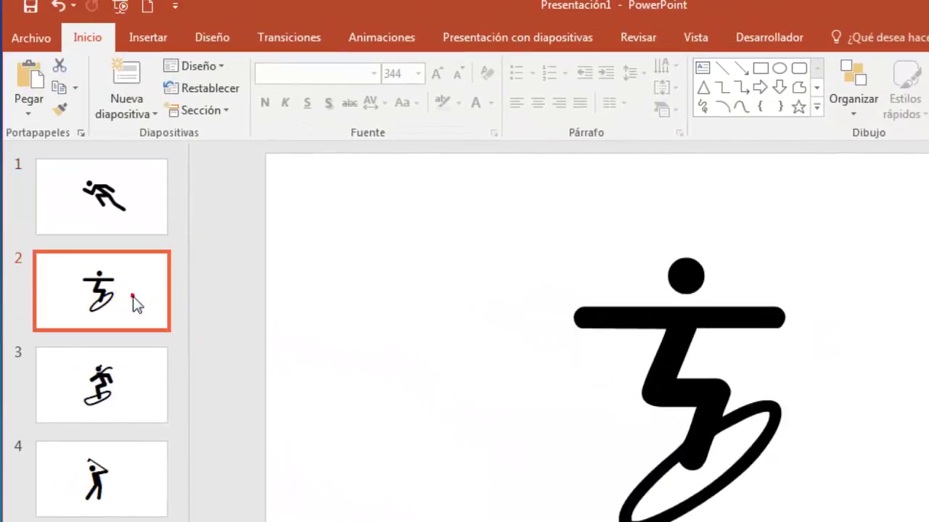
{"action": "left_click", "coordinate": [162, 35]}
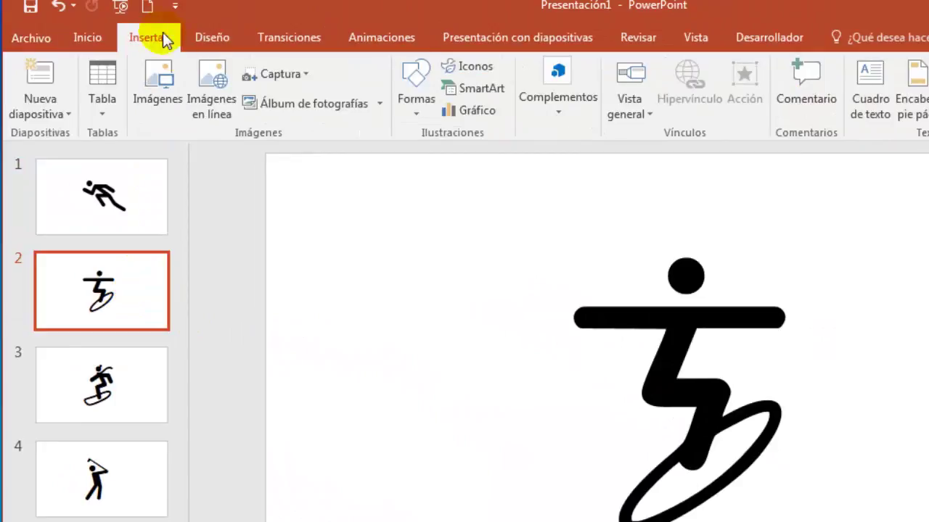
{"action": "left_click", "coordinate": [427, 114]}
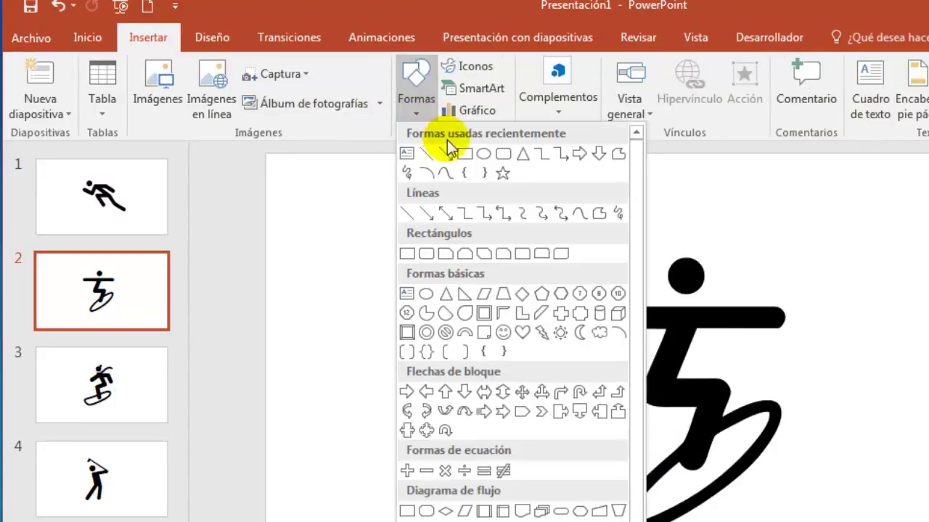
{"action": "left_click", "coordinate": [465, 156]}
{"action": "left_click_drag", "start_coordinate": [247, 86], "coordinate": [742, 446]}
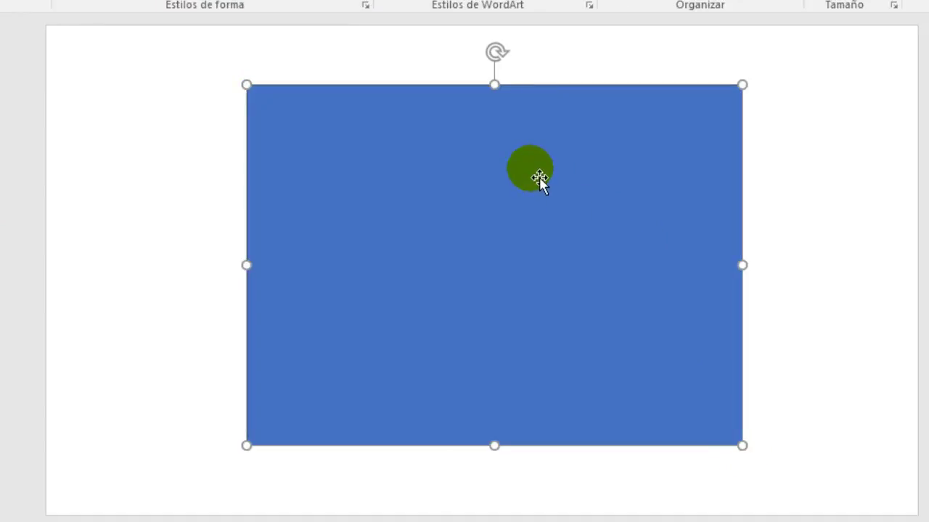
{"action": "right_click", "coordinate": [539, 178]}
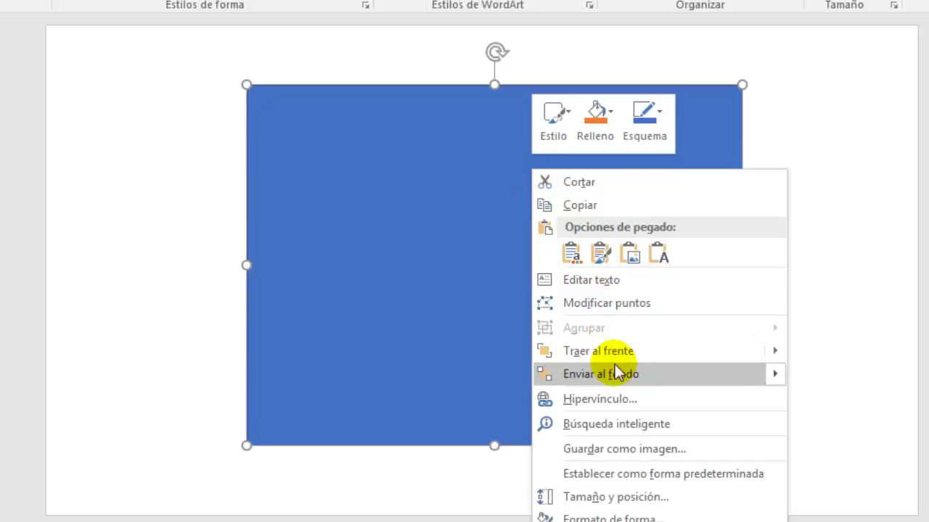
{"action": "mouse_move", "coordinate": [754, 354]}
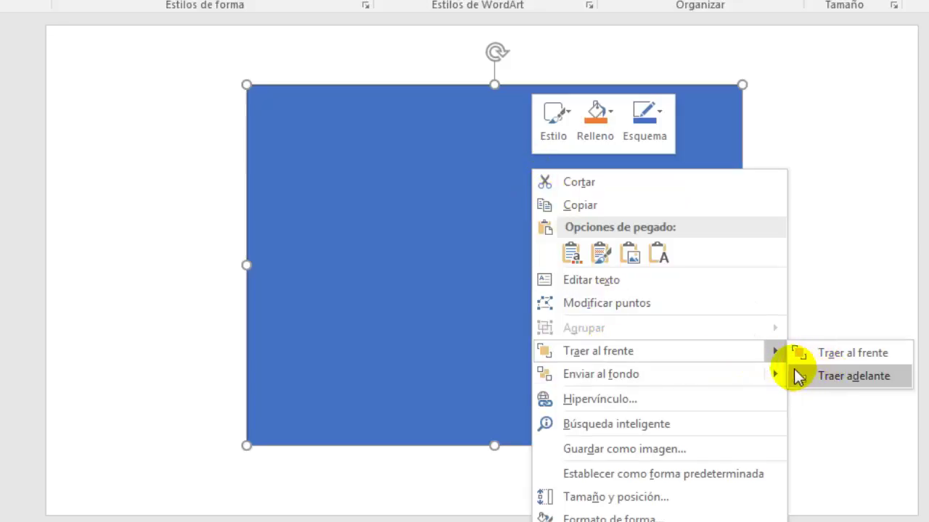
{"action": "mouse_move", "coordinate": [776, 376]}
{"action": "left_click", "coordinate": [814, 374]}
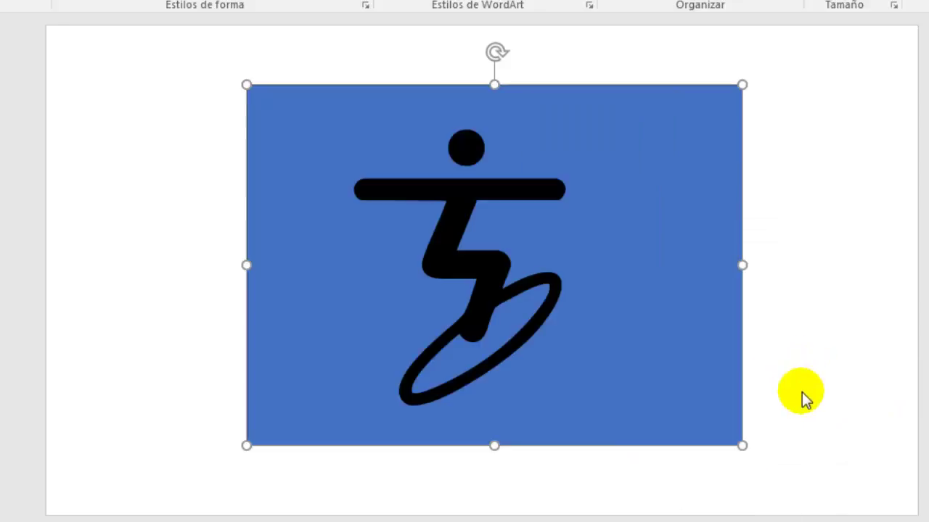
{"action": "left_click", "coordinate": [821, 484]}
Step: Fragment the surfer and its background rectangle into vector pieces with Fragmentar
{"action": "left_click_drag", "start_coordinate": [820, 480], "coordinate": [198, 55]}
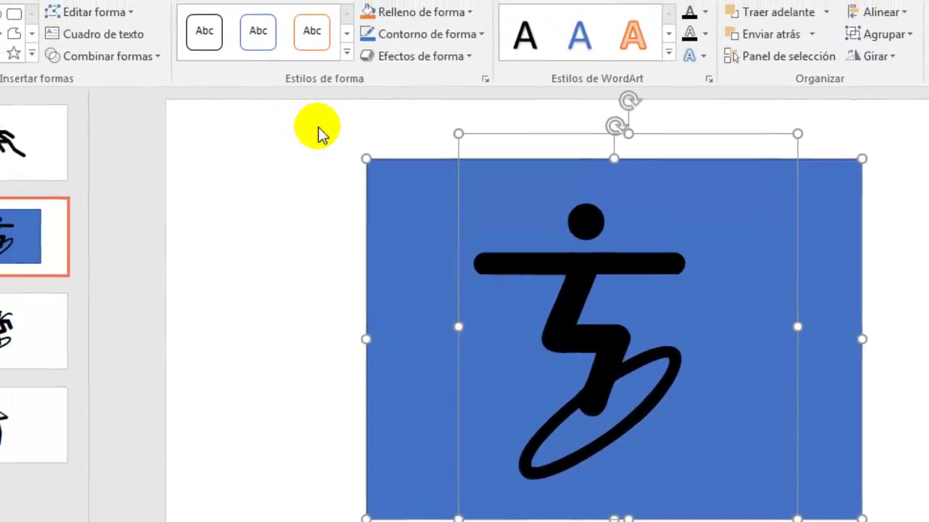
{"action": "left_click", "coordinate": [127, 61]}
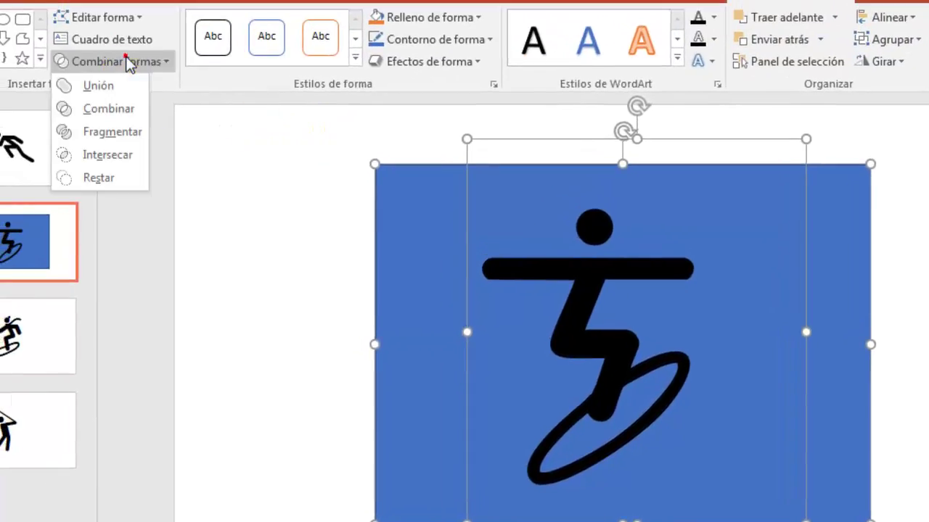
{"action": "left_click", "coordinate": [127, 132]}
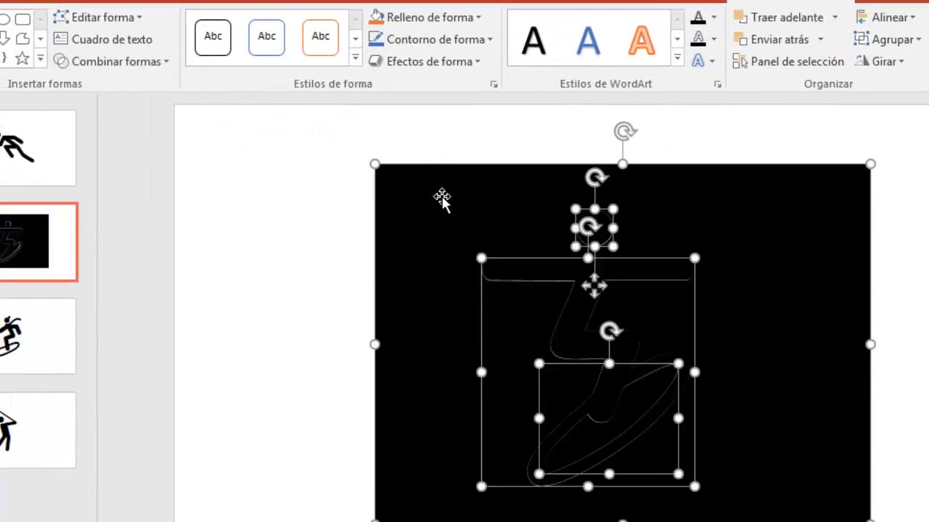
Step: Delete the black background piece and the surfboard filler piece, then go to slide 3
{"action": "left_click", "coordinate": [268, 327]}
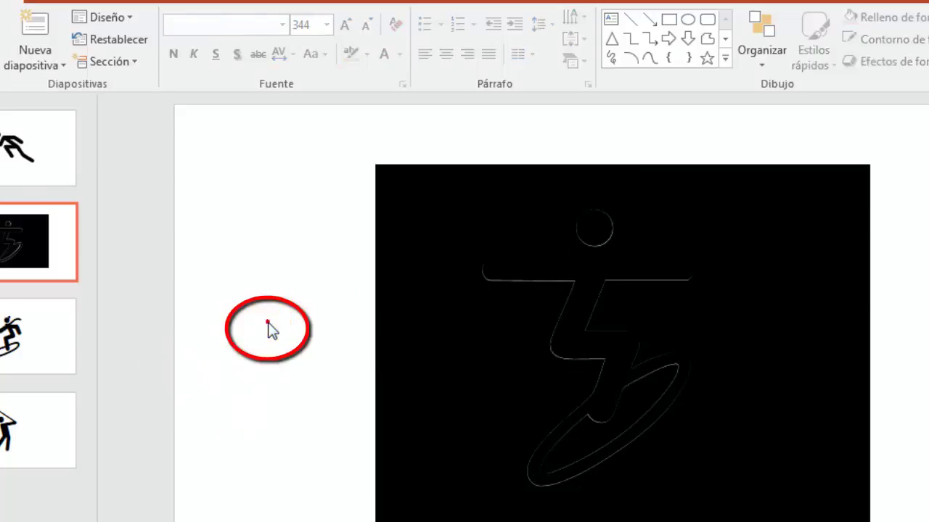
{"action": "left_click", "coordinate": [421, 336]}
{"action": "key", "text": "Delete"}
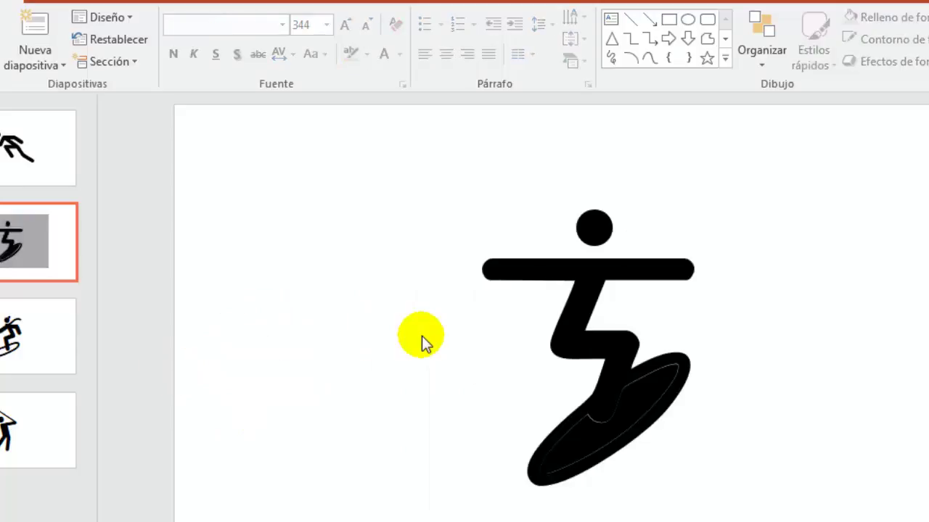
{"action": "left_click", "coordinate": [584, 448]}
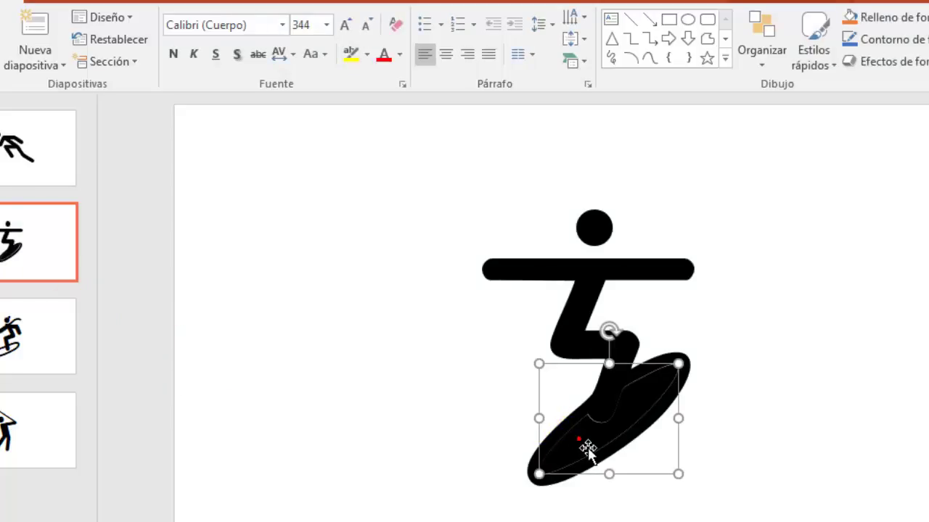
{"action": "key", "text": "Delete"}
{"action": "left_click", "coordinate": [57, 349]}
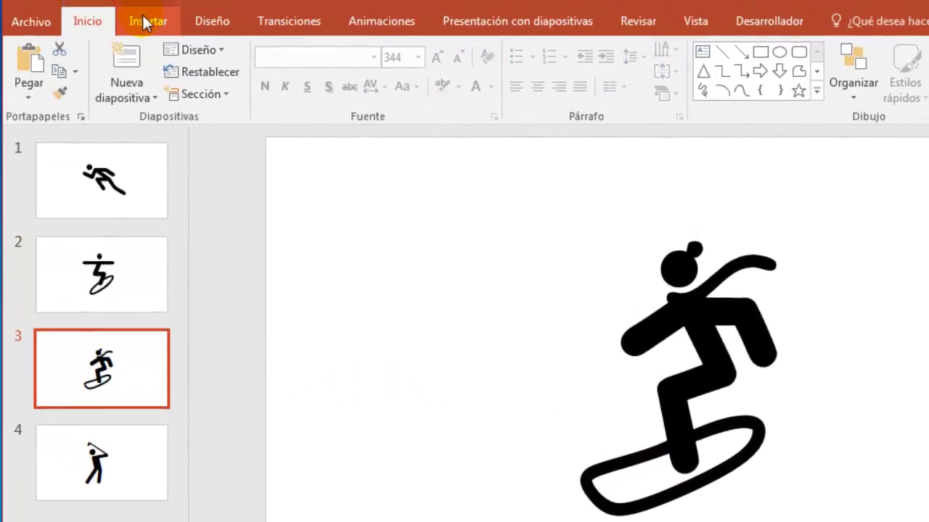
Step: Draw a rectangle over the snowboarder on slide 3 and send it to the back
{"action": "left_click", "coordinate": [147, 48]}
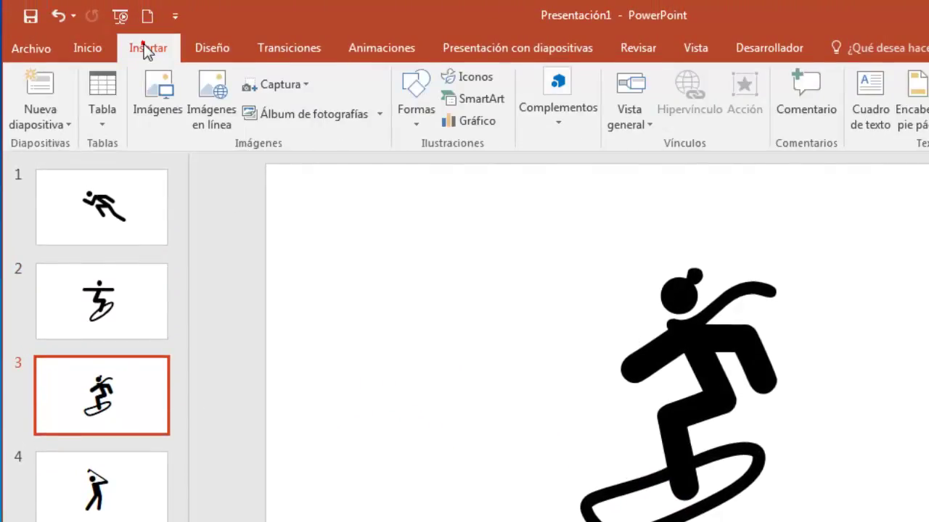
{"action": "left_click", "coordinate": [411, 127]}
{"action": "left_click", "coordinate": [481, 166]}
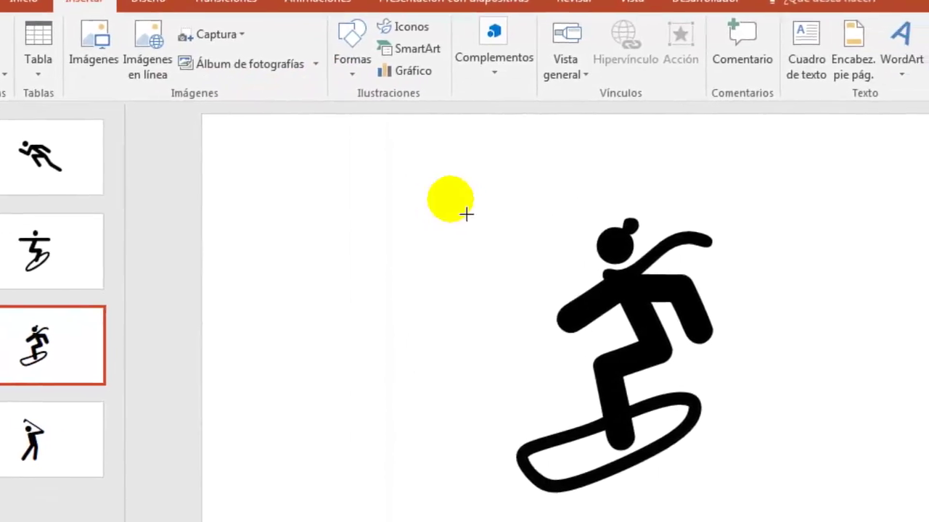
{"action": "left_click_drag", "start_coordinate": [467, 214], "coordinate": [771, 496]}
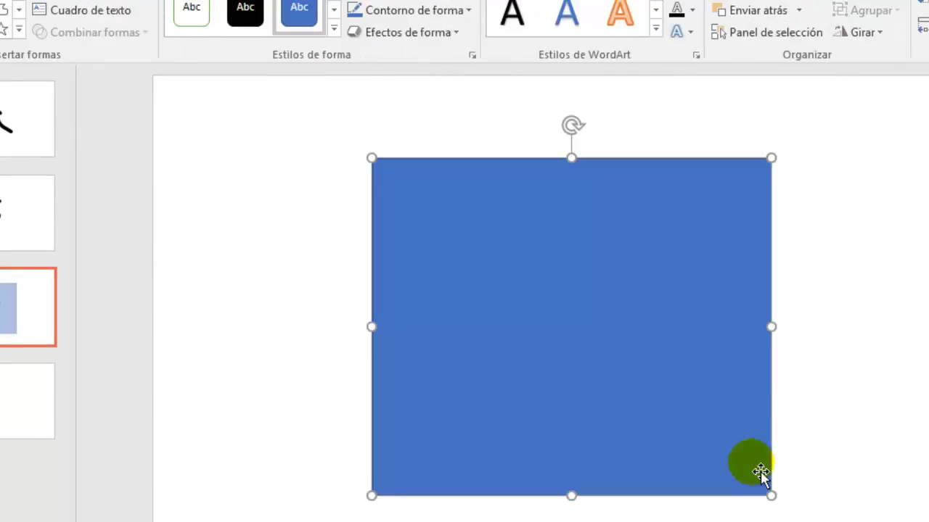
{"action": "right_click", "coordinate": [649, 283]}
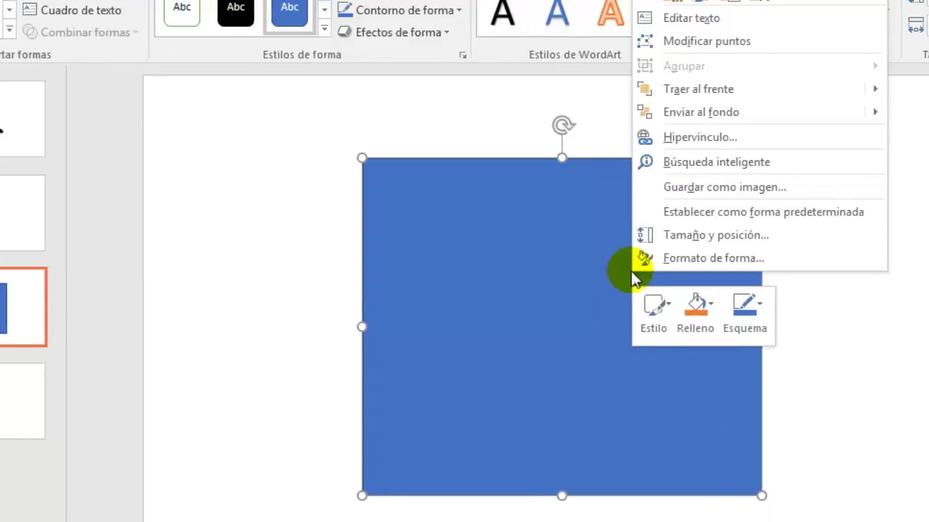
{"action": "mouse_move", "coordinate": [567, 118]}
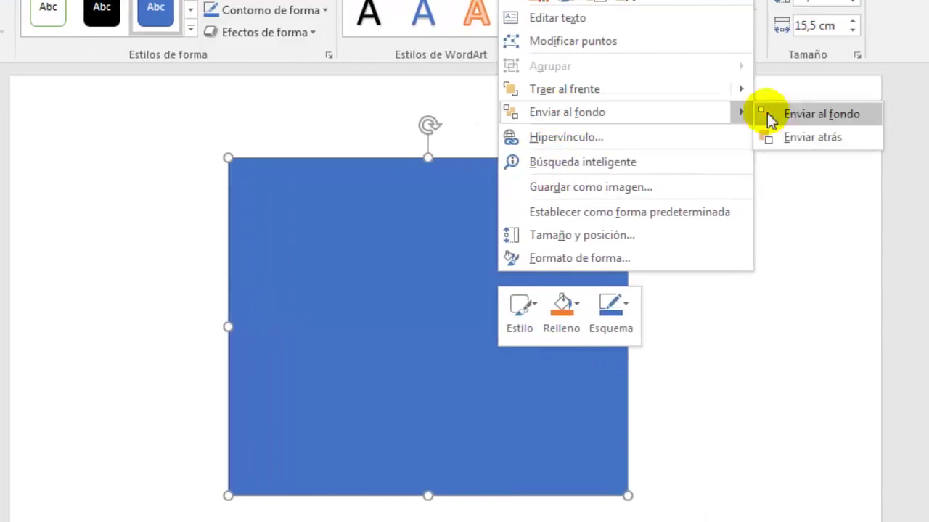
{"action": "left_click", "coordinate": [814, 116]}
Step: Fragment the snowboarder and rectangle into vector pieces with Fragmentar
{"action": "mouse_move", "coordinate": [705, 481]}
{"action": "left_mouse_down"}
{"action": "mouse_move", "coordinate": [127, 84]}
{"action": "mouse_move", "coordinate": [132, 69]}
{"action": "left_mouse_up"}
{"action": "left_click", "coordinate": [141, 77]}
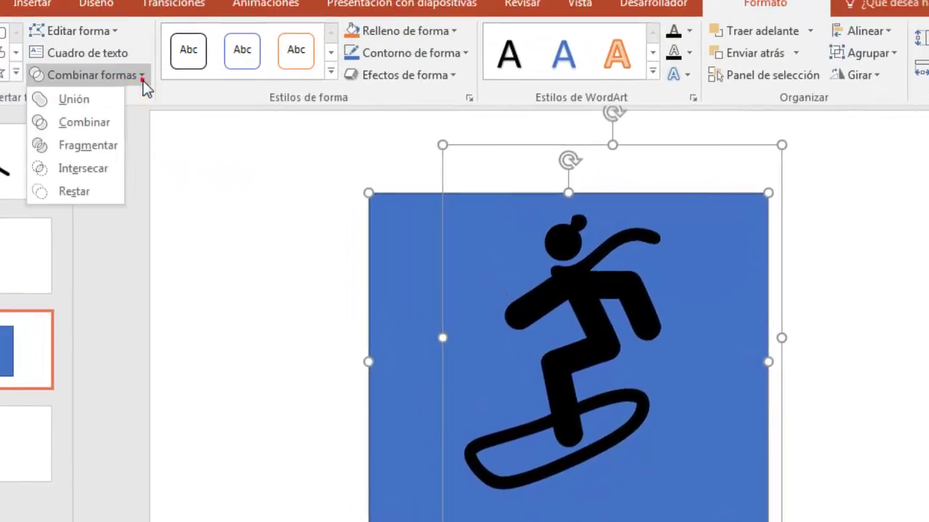
{"action": "left_click", "coordinate": [109, 145]}
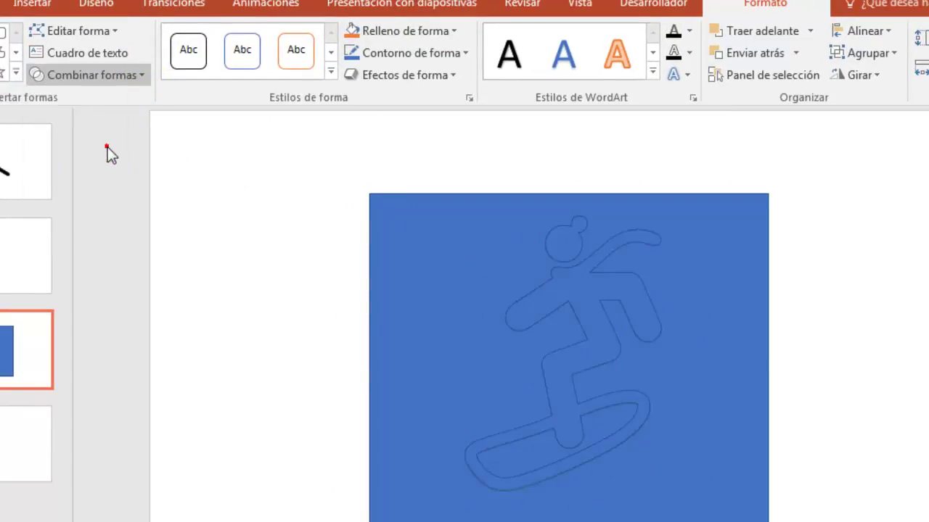
Step: Delete the background fragment and the board's inner fragment, then go to slide 4
{"action": "left_click", "coordinate": [257, 317]}
{"action": "left_click", "coordinate": [475, 335]}
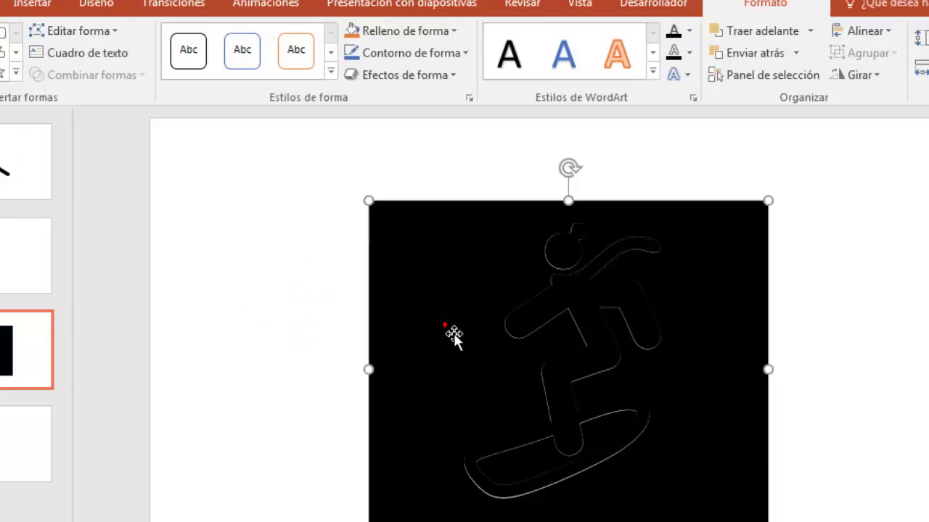
{"action": "key", "text": "Delete"}
{"action": "left_click", "coordinate": [534, 457]}
{"action": "key", "text": "Delete"}
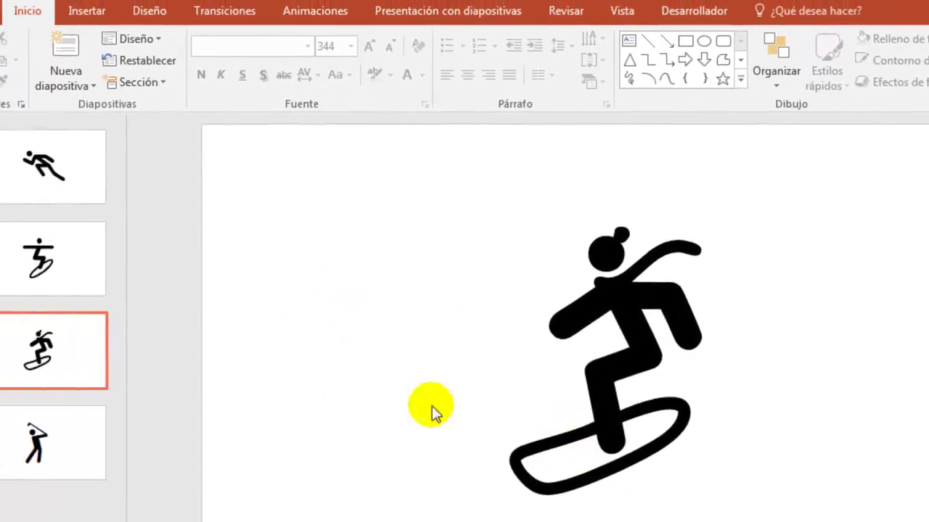
{"action": "left_click", "coordinate": [141, 410]}
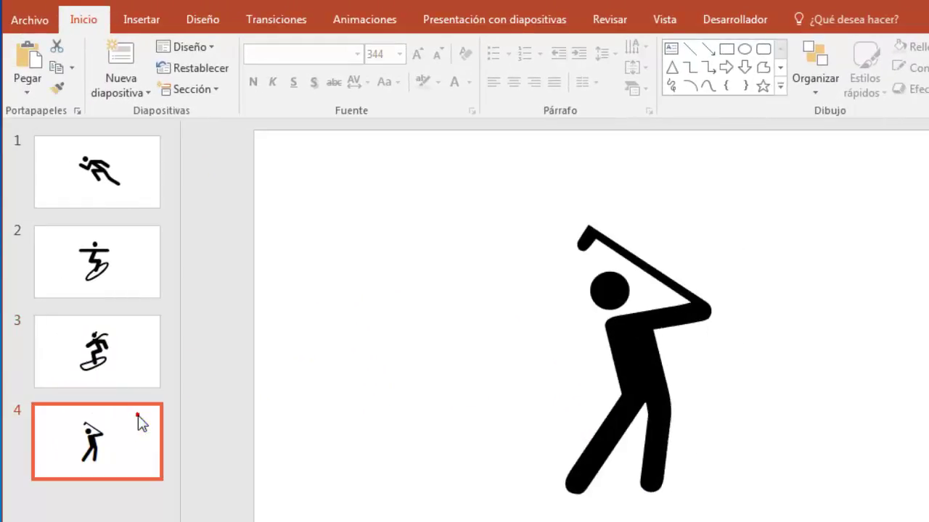
Step: Draw a rectangle covering the golfer on slide 4 and send it to the back
{"action": "left_click", "coordinate": [142, 20]}
{"action": "left_click", "coordinate": [396, 87]}
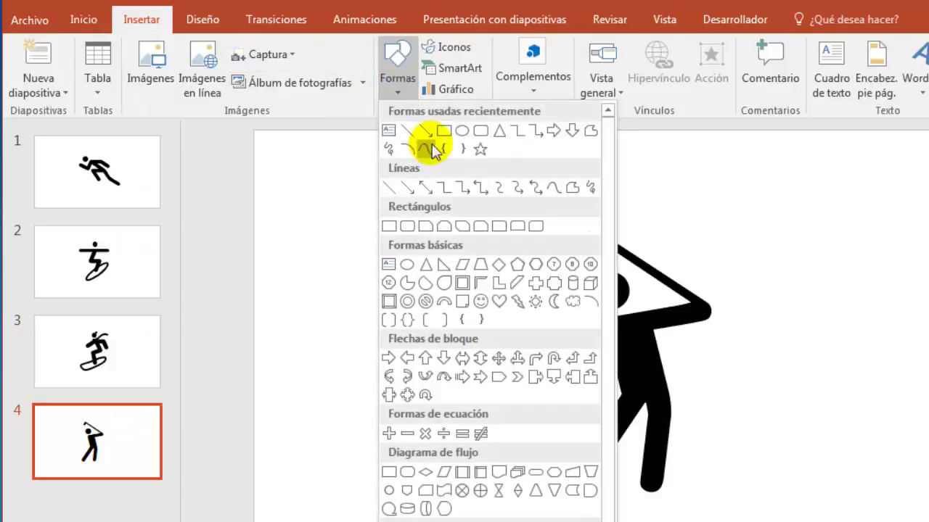
{"action": "left_click", "coordinate": [448, 129]}
{"action": "left_click_drag", "start_coordinate": [473, 193], "coordinate": [828, 521]}
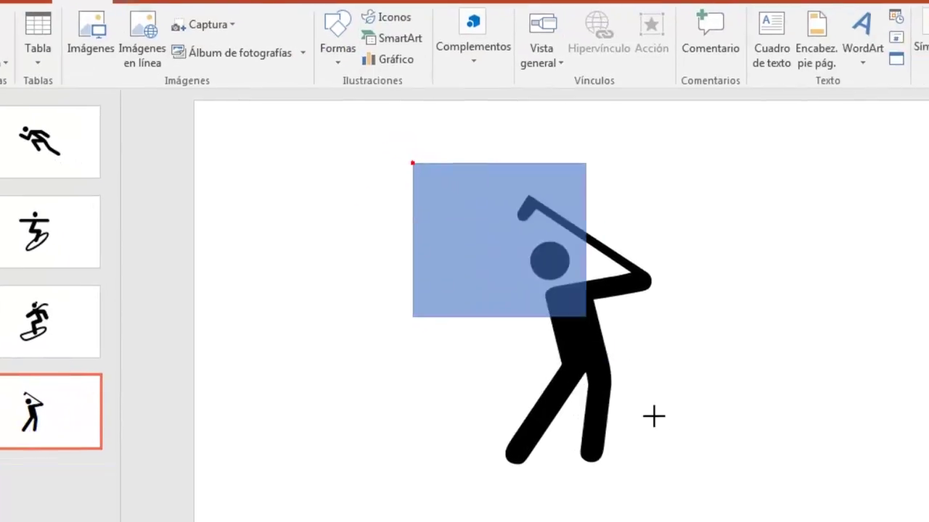
{"action": "left_click_drag", "start_coordinate": [665, 467], "coordinate": [652, 450]}
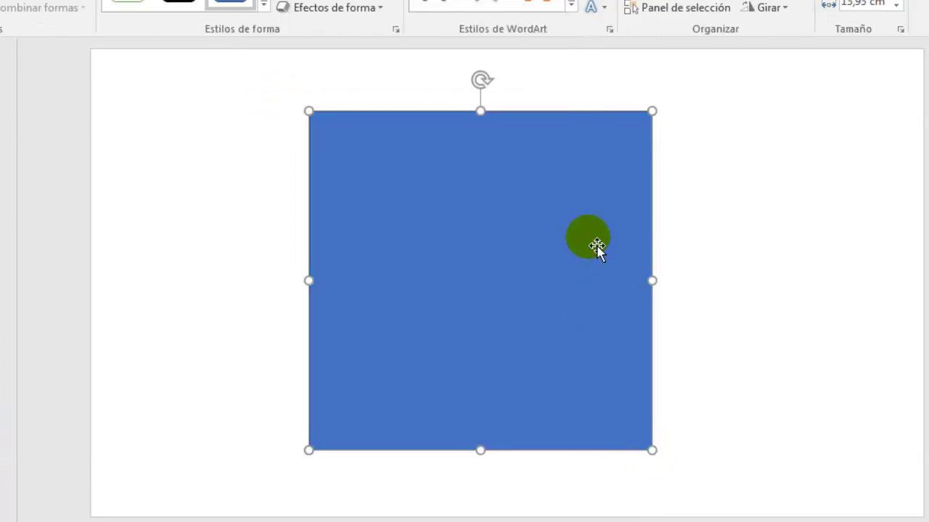
{"action": "right_click", "coordinate": [588, 239]}
{"action": "mouse_move", "coordinate": [647, 92]}
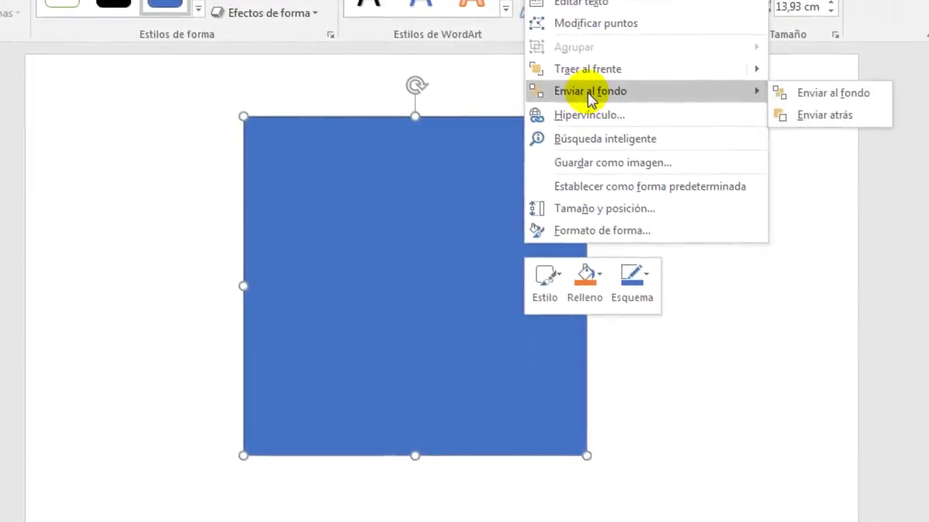
{"action": "left_click", "coordinate": [803, 93]}
{"action": "left_click", "coordinate": [690, 460]}
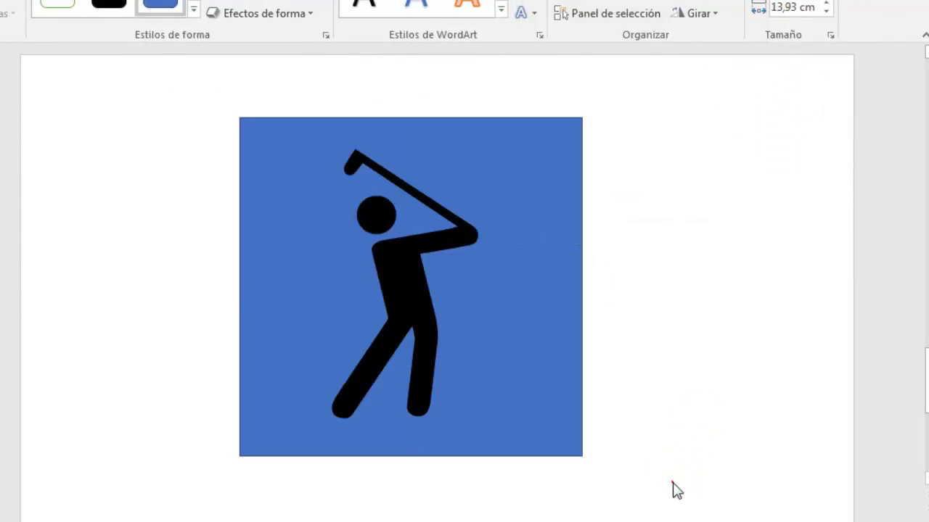
Step: Fragment the golfer and rectangle into vector pieces with Fragmentar
{"action": "mouse_move", "coordinate": [671, 480]}
{"action": "left_mouse_down"}
{"action": "mouse_move", "coordinate": [133, 58]}
{"action": "mouse_move", "coordinate": [153, 73]}
{"action": "left_mouse_up"}
{"action": "left_click", "coordinate": [102, 99]}
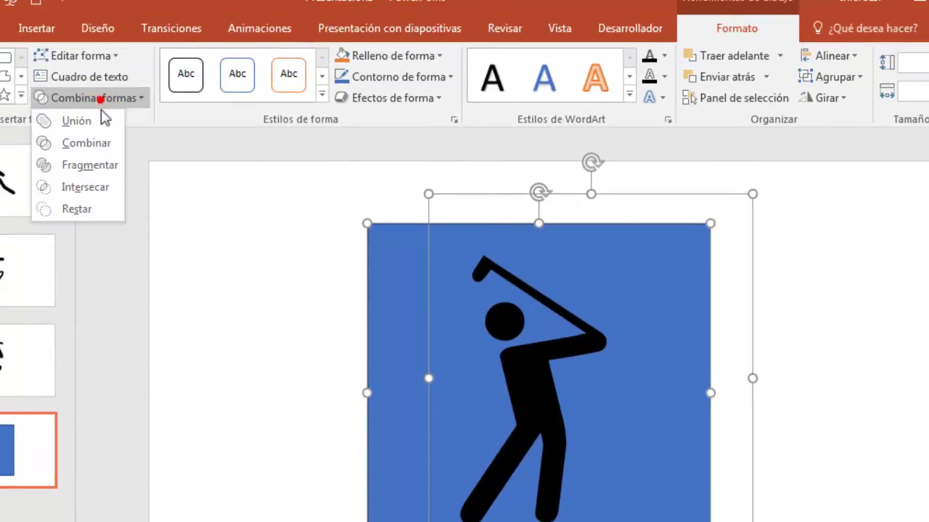
{"action": "left_click", "coordinate": [102, 162]}
Step: Delete the black rectangle fragment behind the golfer
{"action": "left_click", "coordinate": [781, 284]}
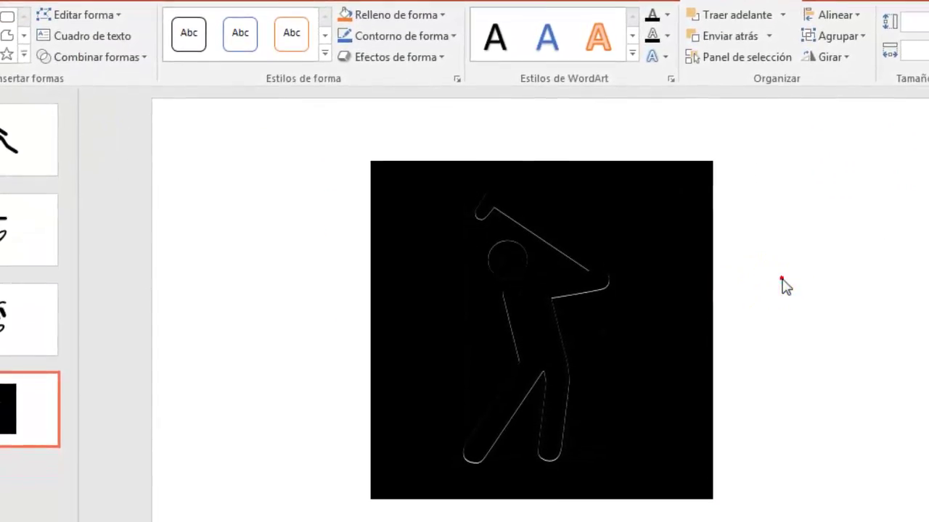
{"action": "left_click", "coordinate": [660, 320]}
{"action": "key", "text": "Delete"}
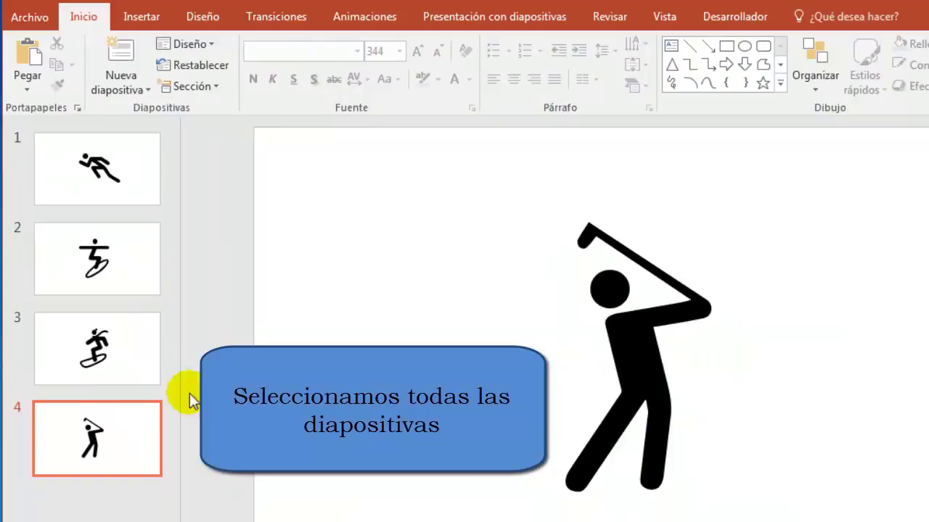
Step: Select all four slides and apply the Transformación transition to them
{"action": "left_click", "coordinate": [128, 456]}
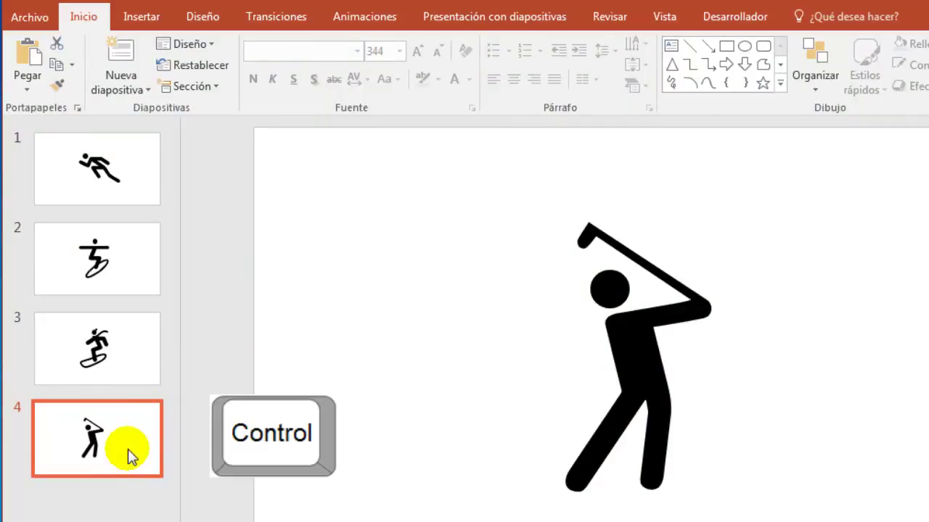
{"action": "left_click", "coordinate": [113, 367], "text": "ctrl"}
{"action": "left_click", "coordinate": [126, 274], "text": "ctrl"}
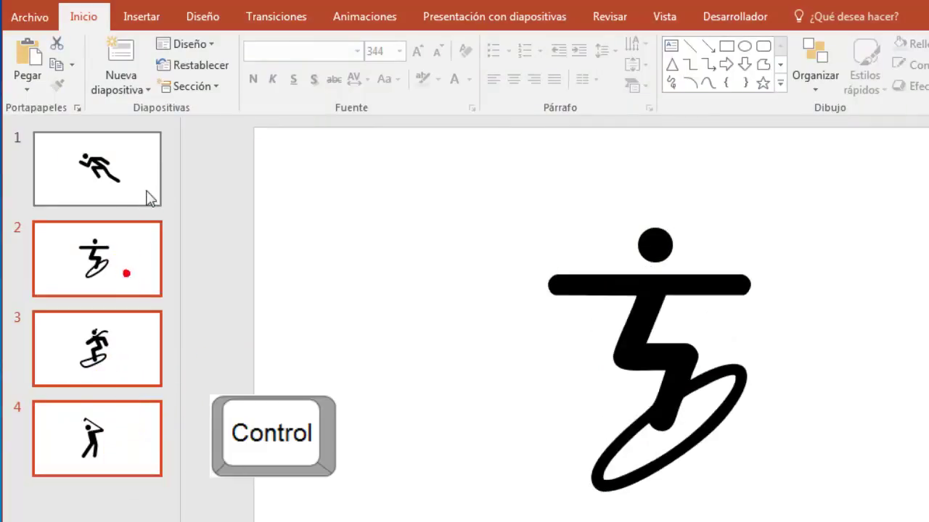
{"action": "left_click", "coordinate": [145, 173], "text": "ctrl"}
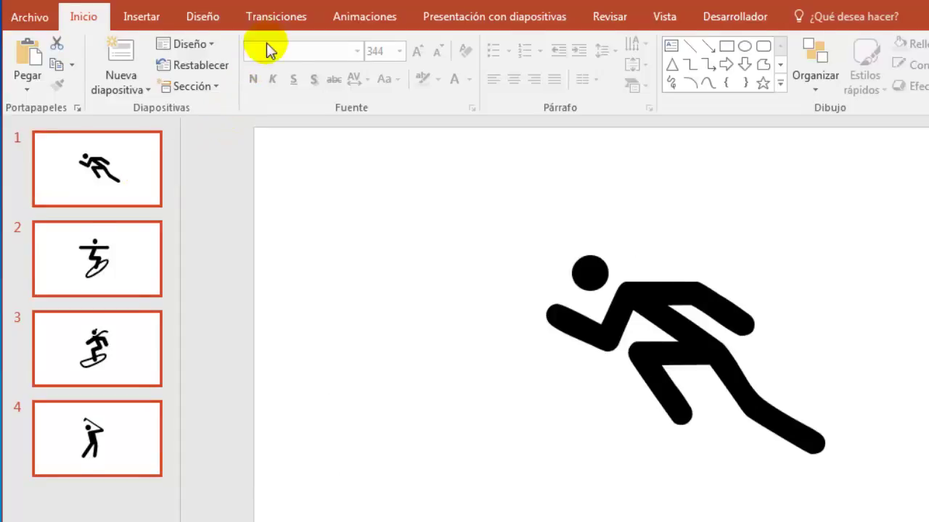
{"action": "left_click", "coordinate": [276, 19]}
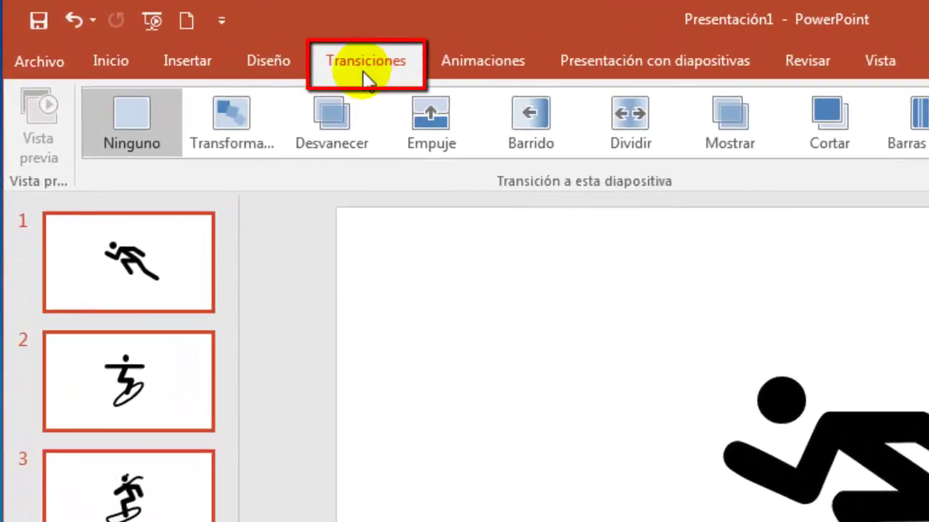
{"action": "left_click", "coordinate": [256, 137]}
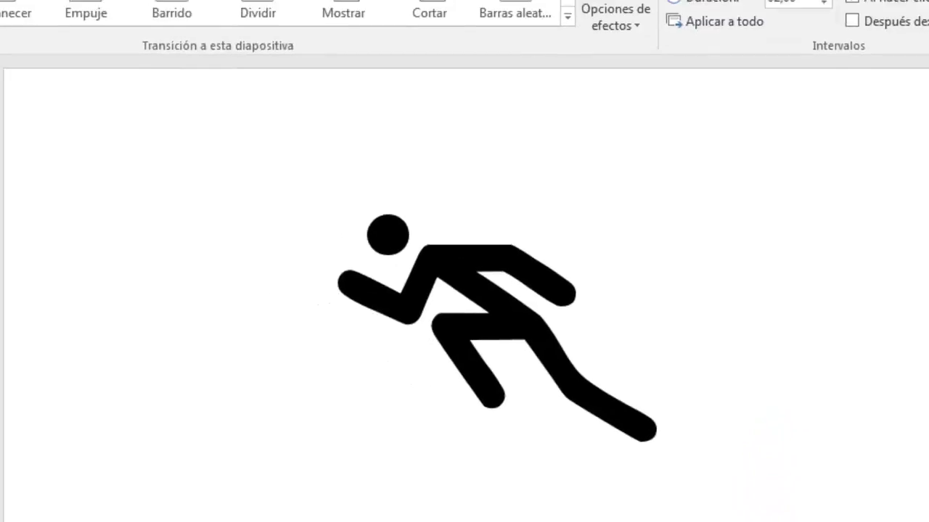
Step: Start the slideshow from the first slide with F5
{"action": "key", "text": "F5"}
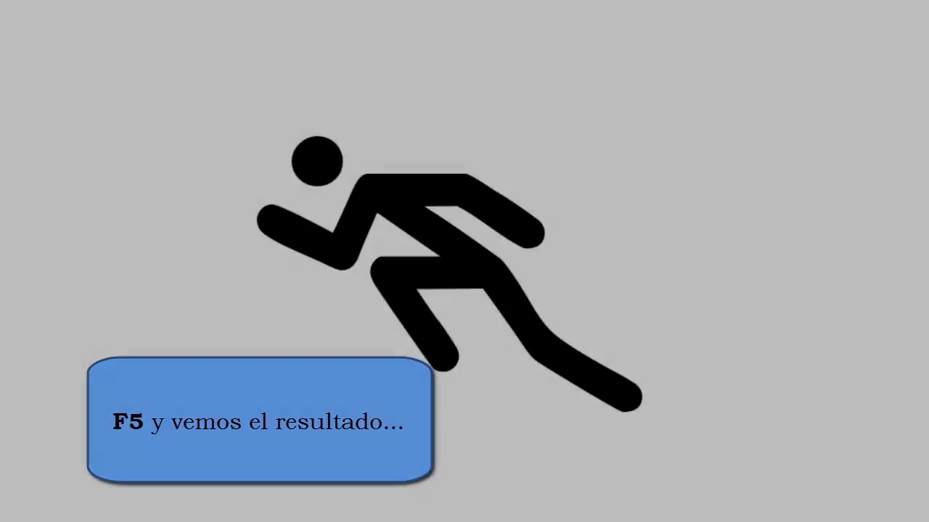